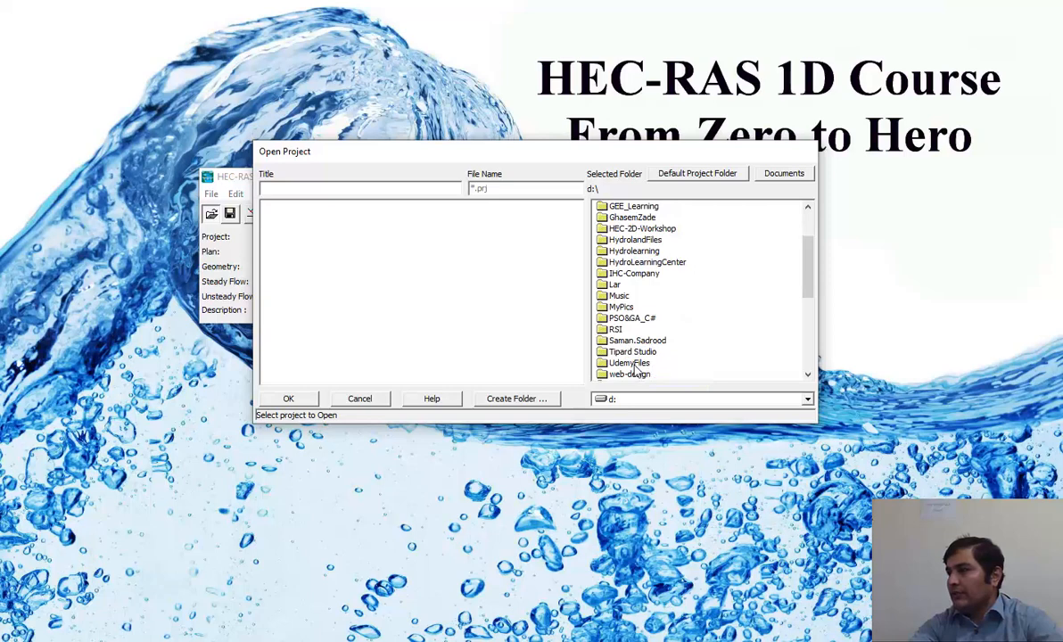
Open the MadeMadeChannel project from the CompundChannel folder under d:\UdemyFiles\HEC-RAS 1D
left_click(635, 229)
double_click(634, 229)
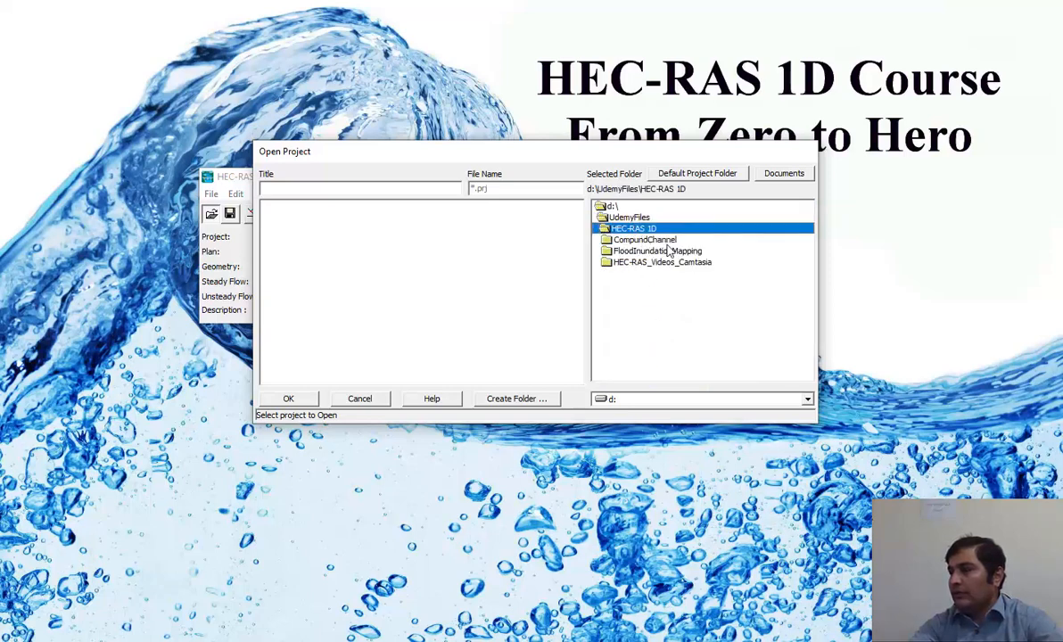
double_click(640, 238)
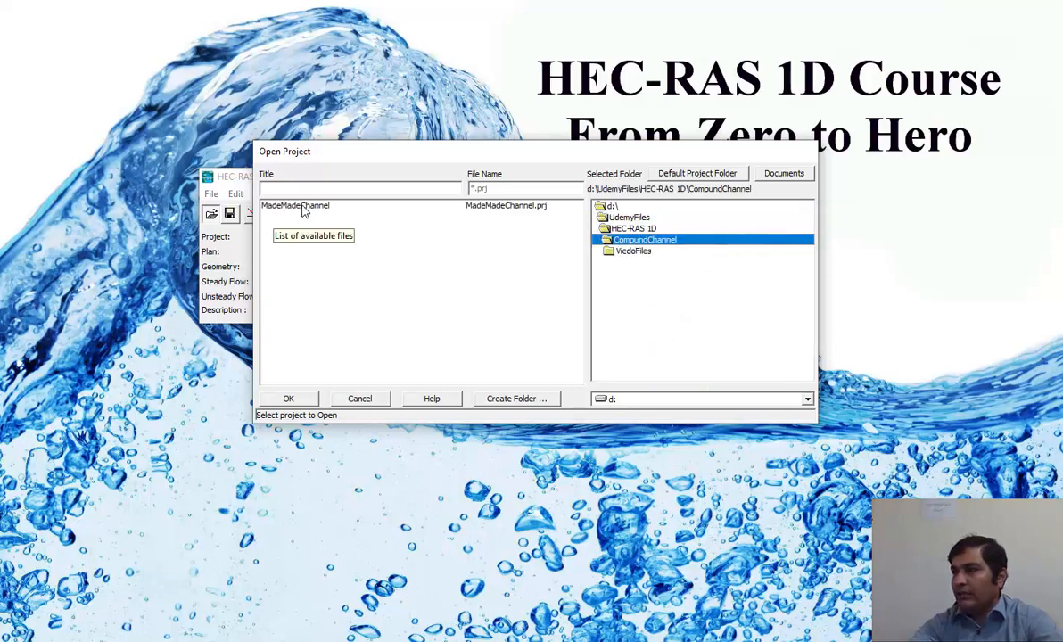
double_click(305, 207)
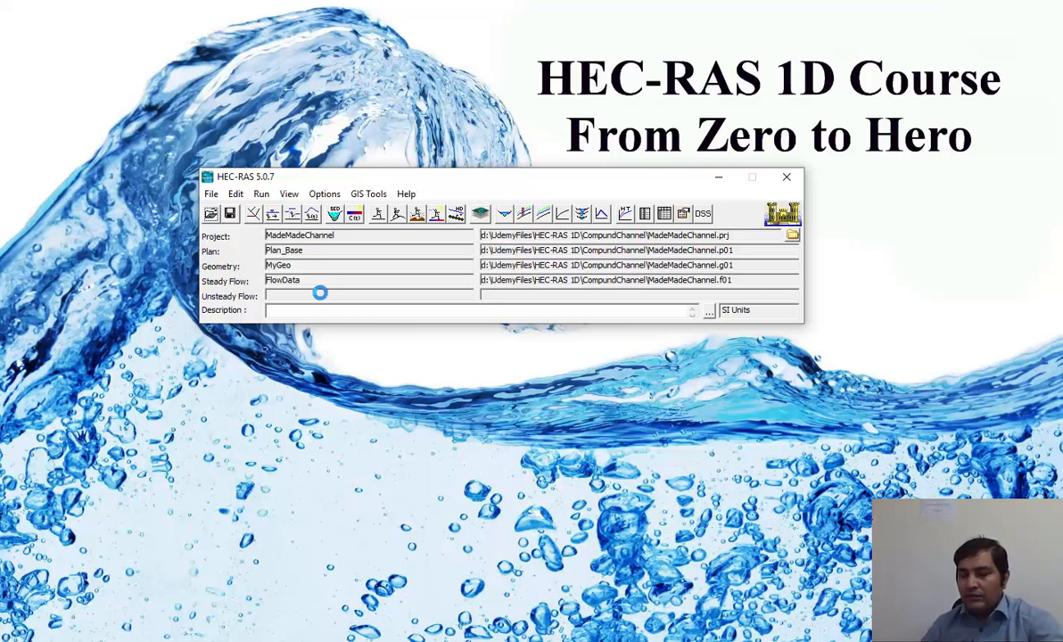
View the profile plot of the MainReach reach from the geometric data, and close both windows
left_click(253, 213)
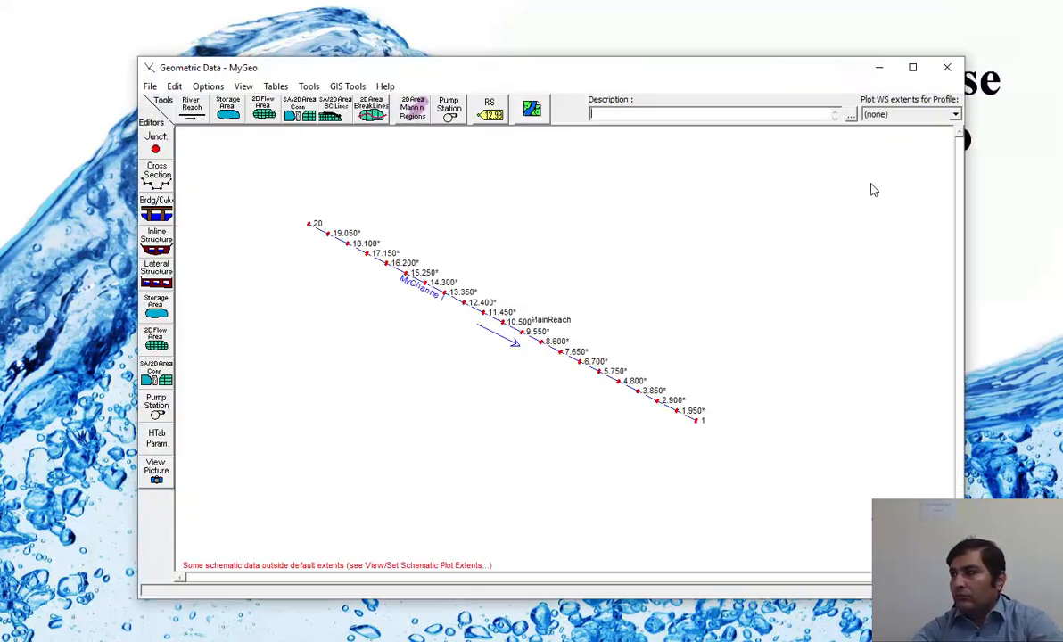
right_click(455, 204)
left_click(412, 198)
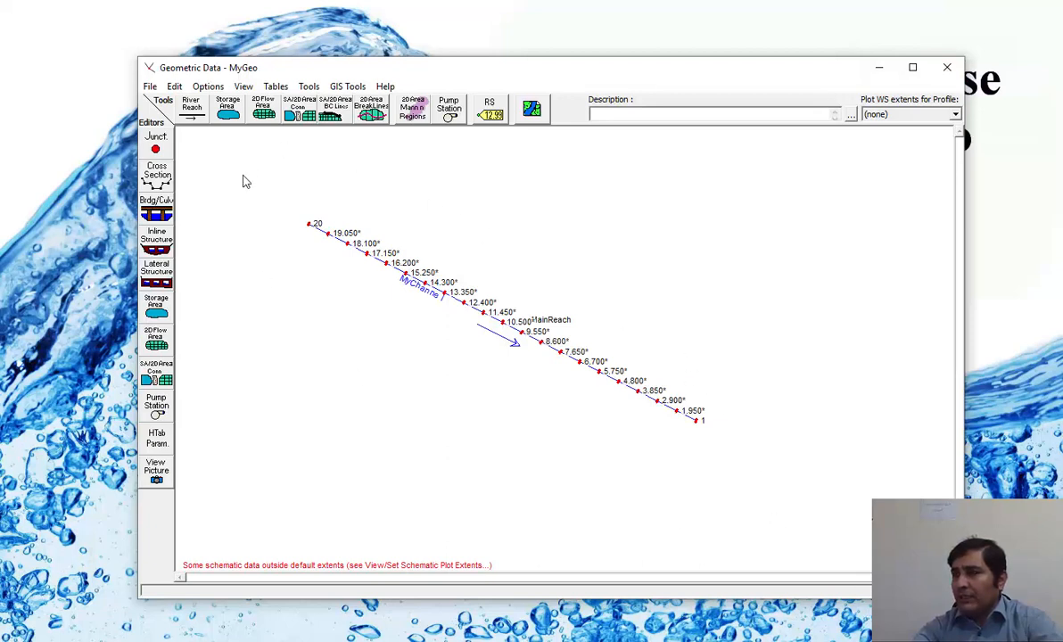
right_click(340, 246)
left_click(439, 269)
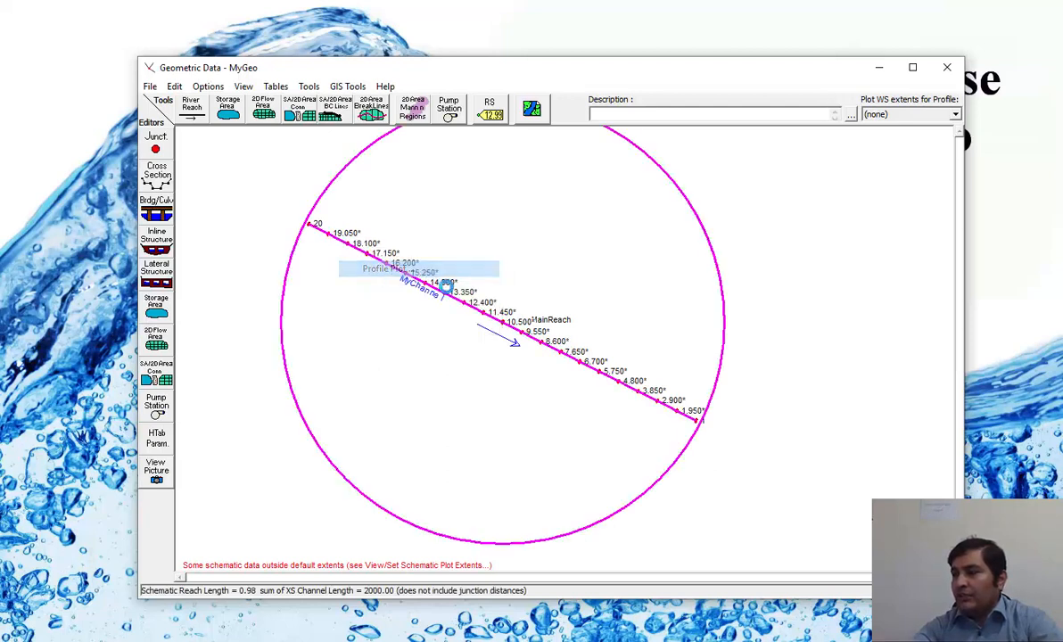
left_click(974, 69)
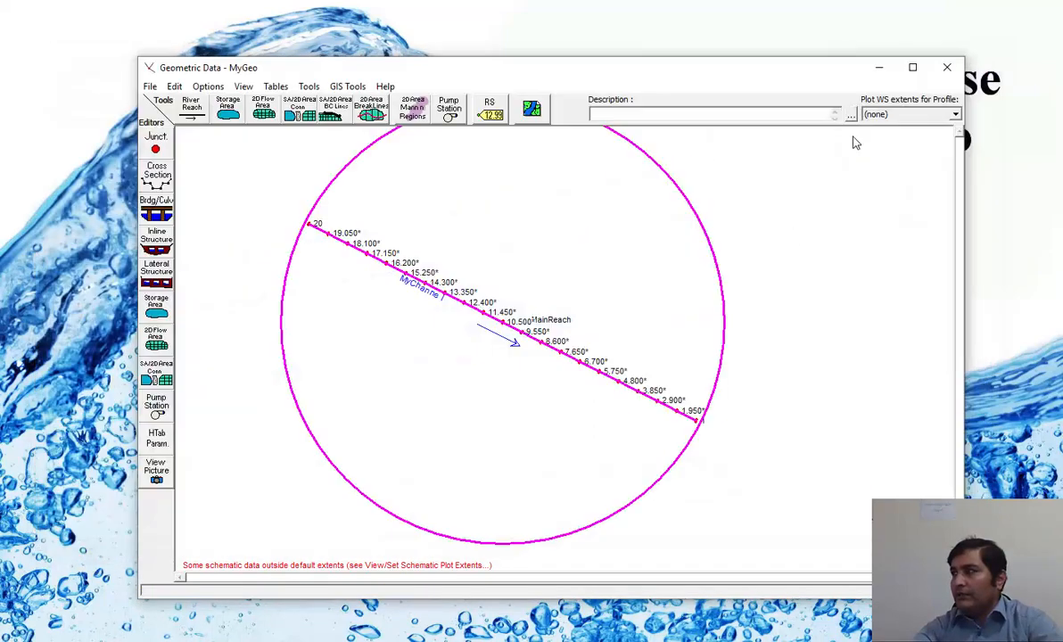
left_click(946, 67)
Plot the cross sections and page downstream from river station 20 to 9.550, closing the plot at the end
left_click(503, 216)
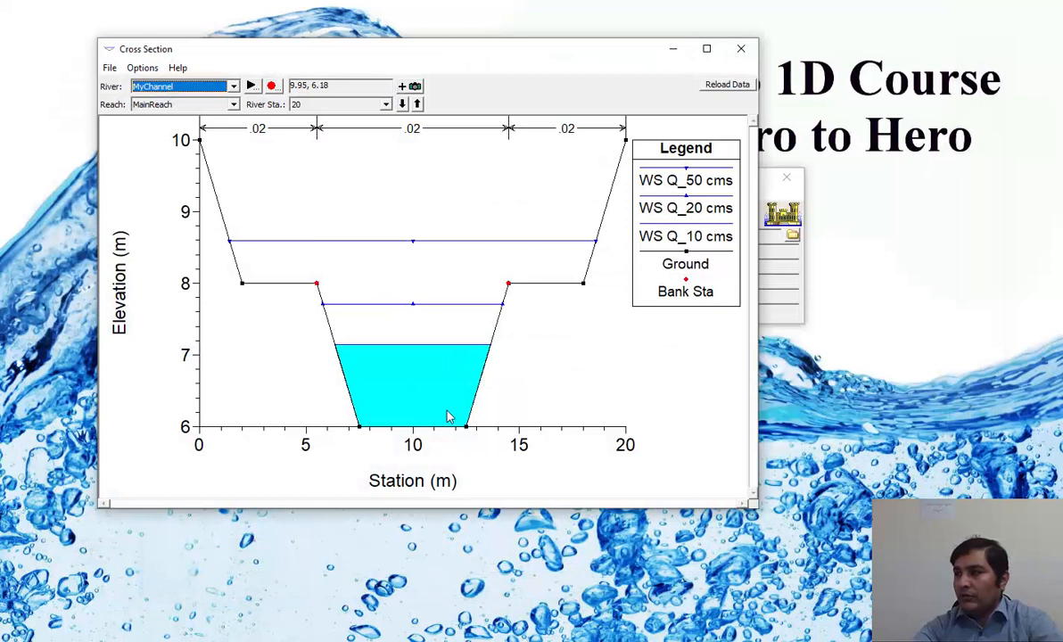
left_click(402, 104)
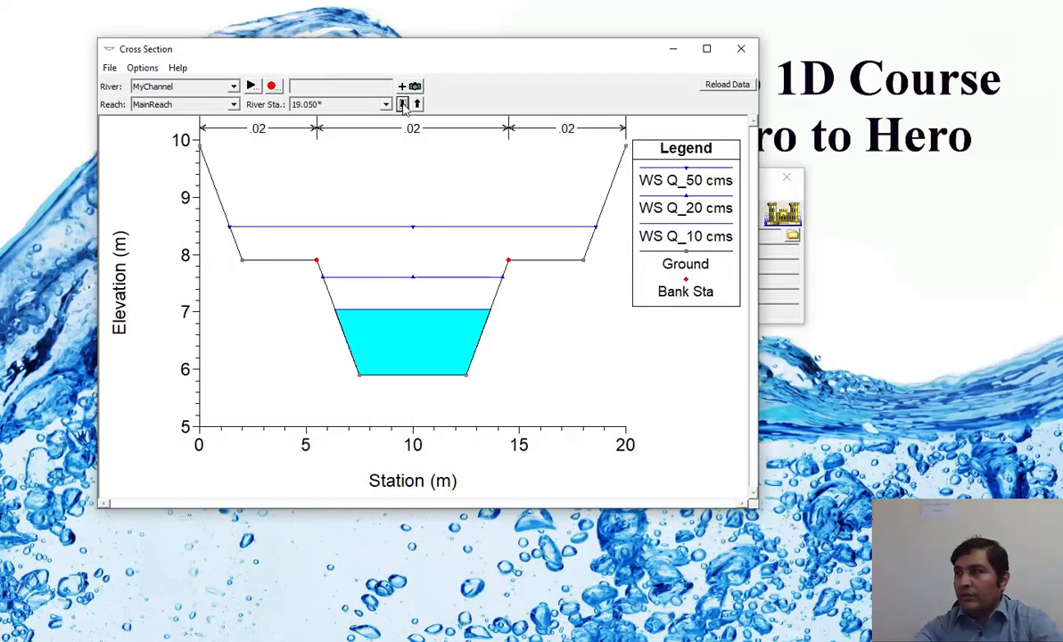
left_click(404, 106)
left_click(404, 106)
left_click(404, 106)
left_click(404, 106)
left_click(404, 106)
left_click(404, 106)
double_click(404, 106)
left_click(404, 106)
left_click(403, 106)
left_click(742, 50)
Reopen the geometric data in a maximized window and enlarge the schematic around river stations 12.400 to 9.550
left_click(256, 217)
left_click(911, 67)
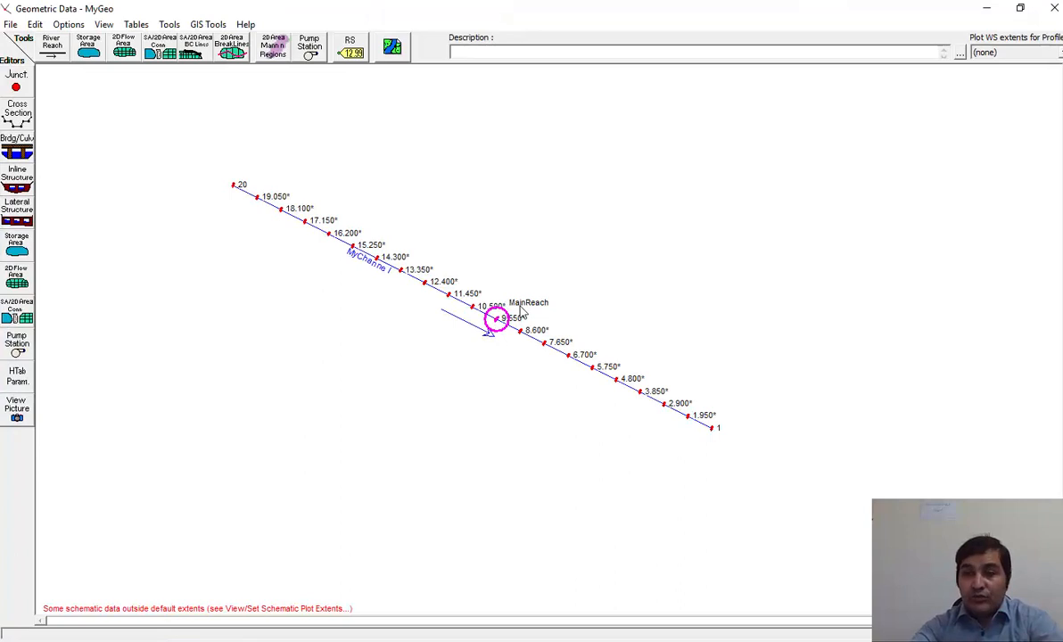
right_click(456, 228)
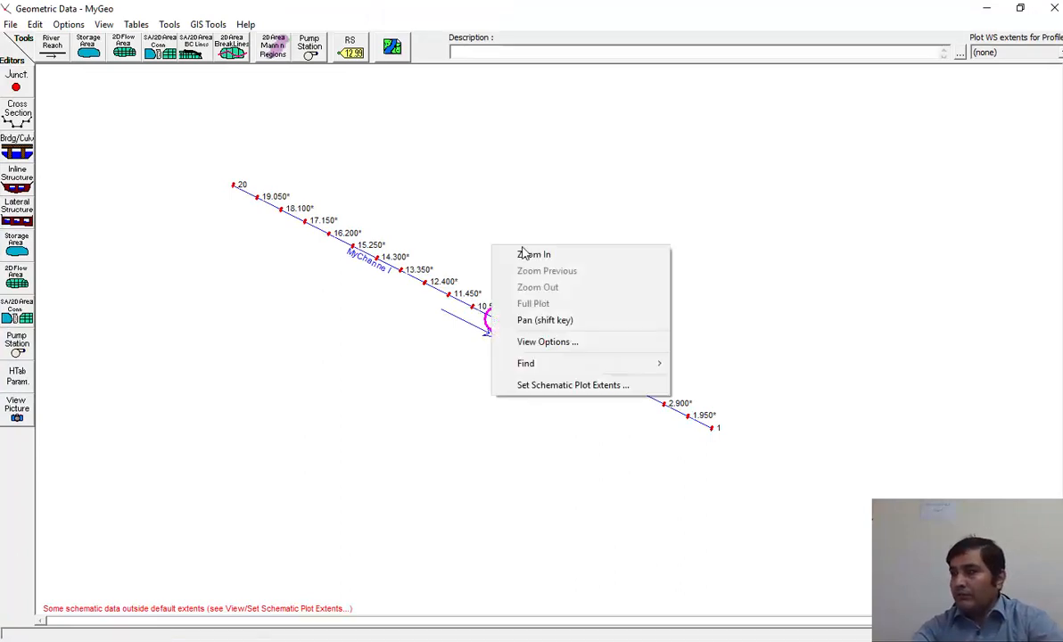
left_click(473, 237)
left_click_drag(506, 266, 433, 340)
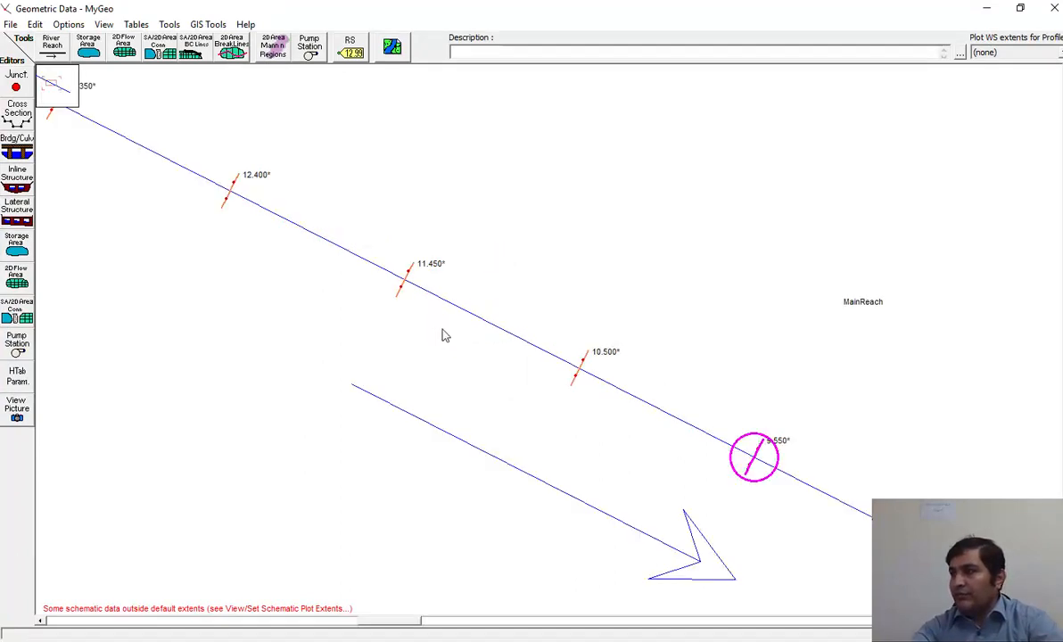
Check the river, reach and station labels of the neighbouring cross sections 10.500 and 11.450
right_click(579, 359)
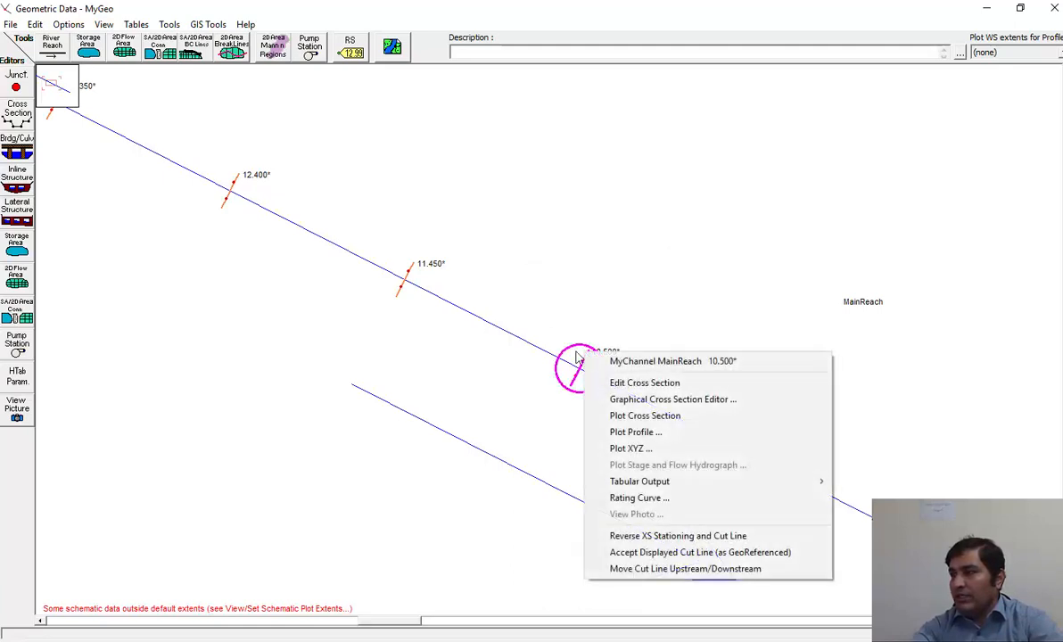
right_click(412, 281)
left_click(375, 345)
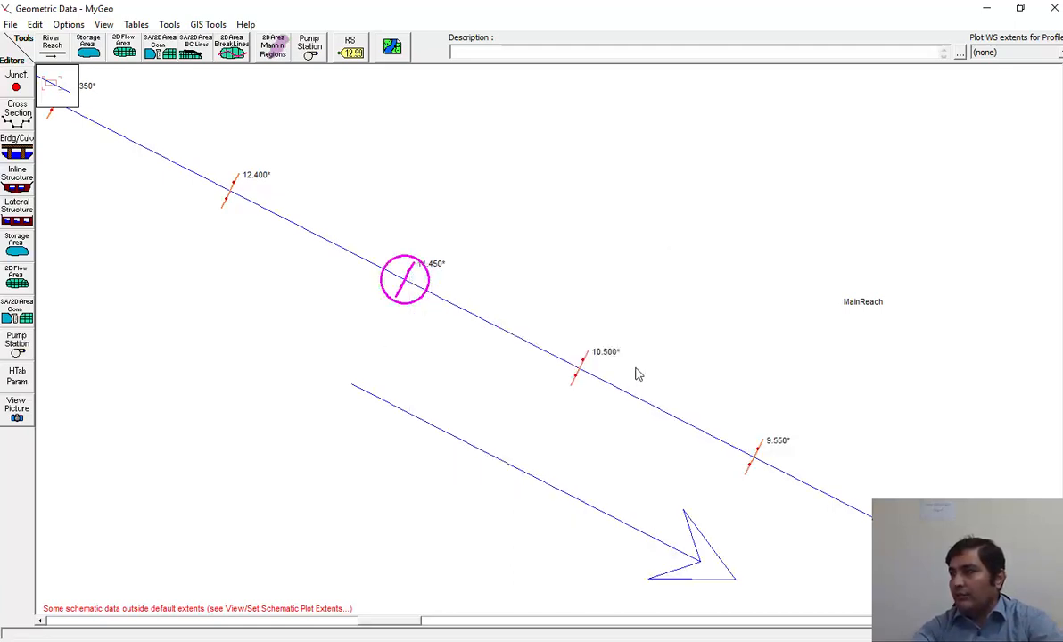
right_click(588, 361)
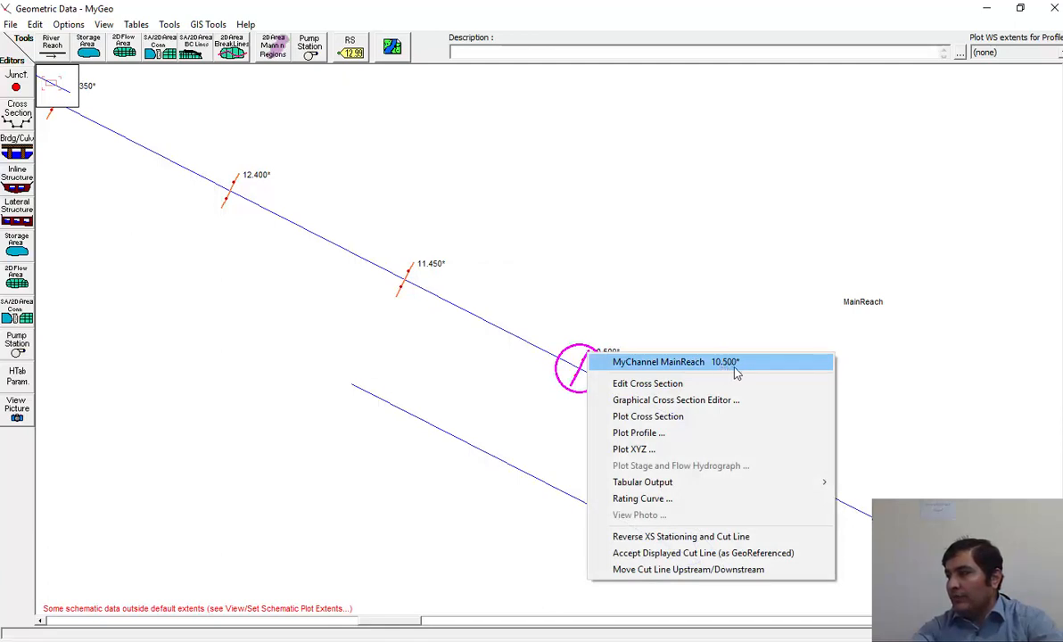
left_click(424, 272)
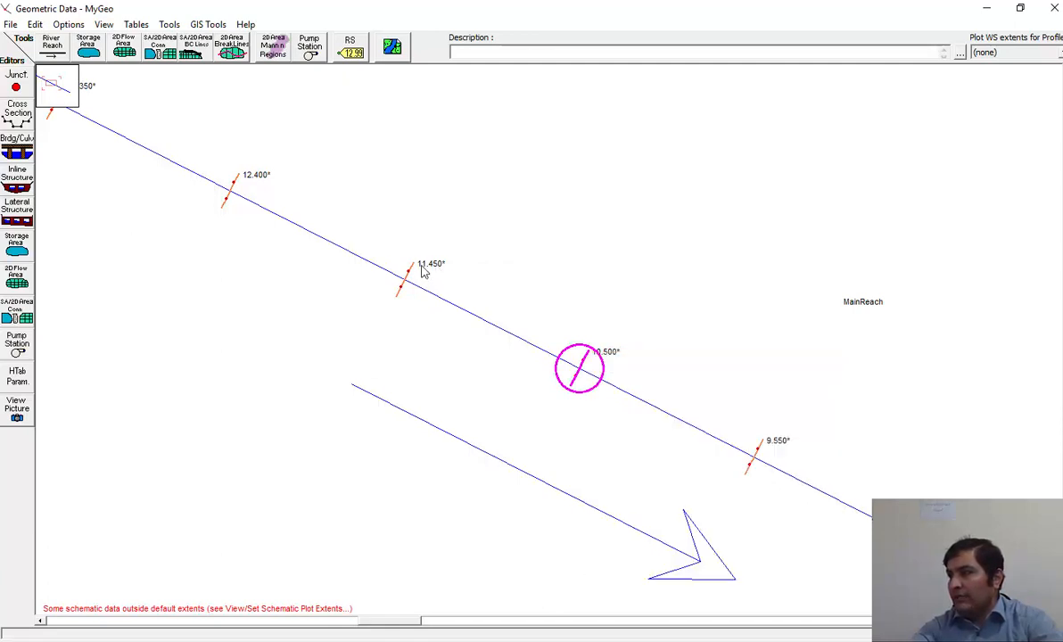
right_click(416, 271)
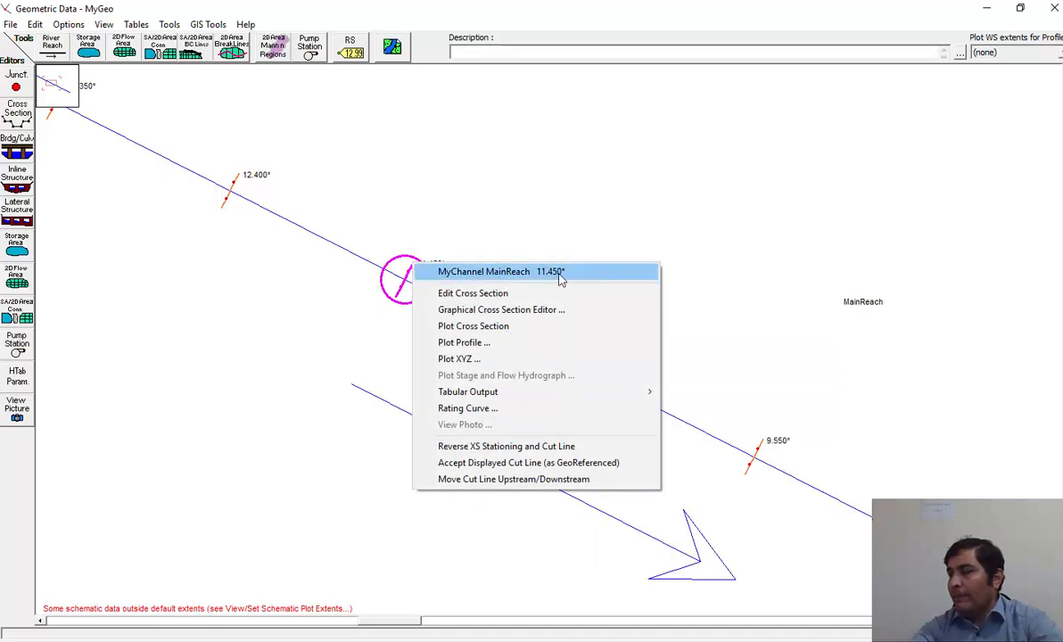
left_click(538, 223)
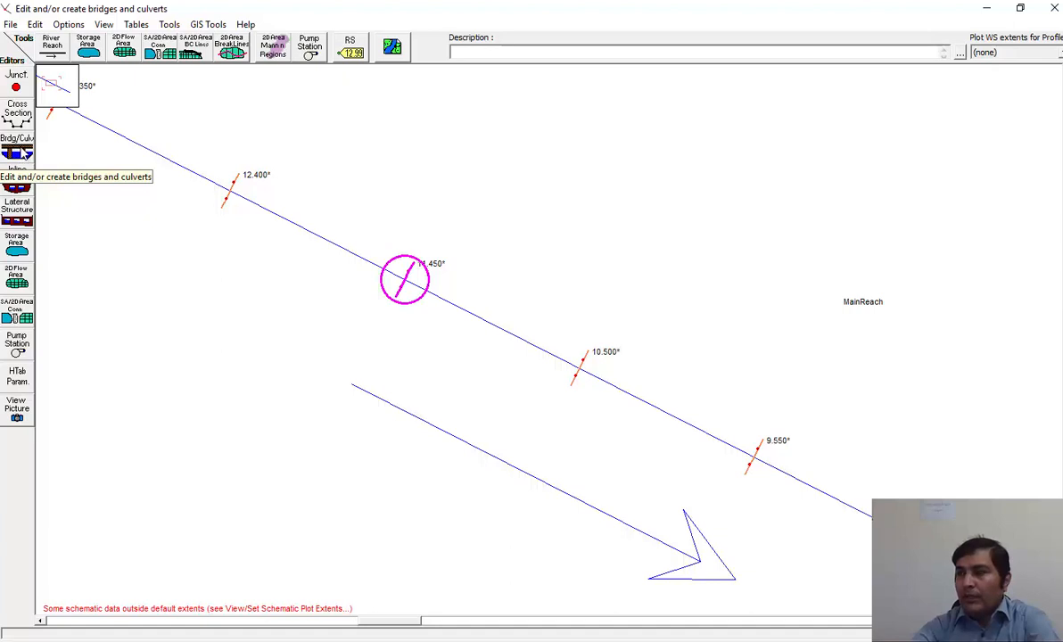
Open the bridge and culvert data for MyChannel MainReach and bring up its Deck/Roadway Data Editor
left_click(26, 154)
left_click(404, 276)
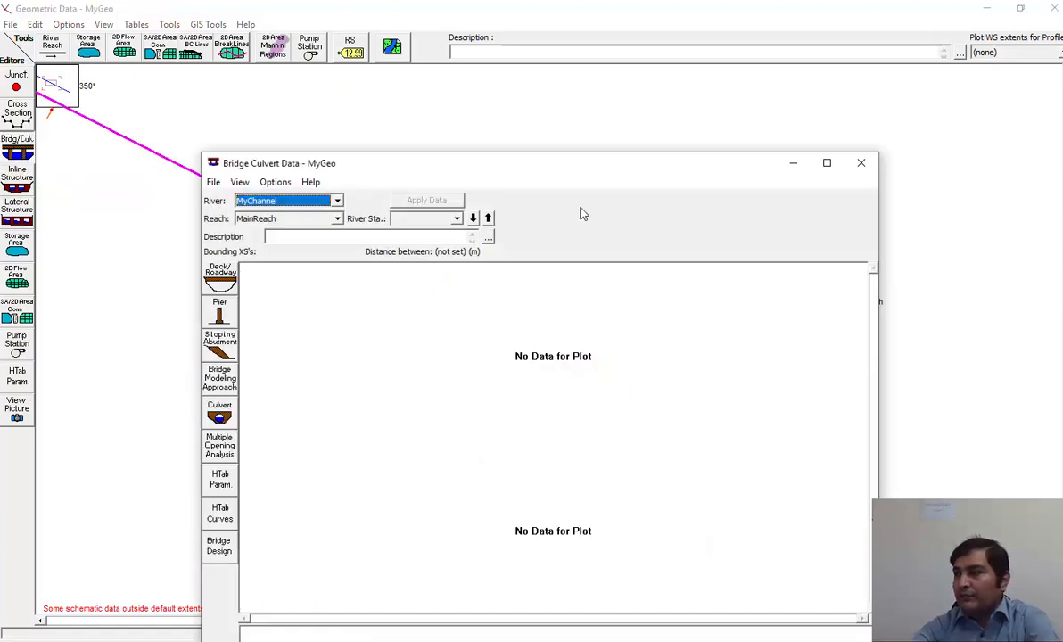
left_click_drag(580, 172, 521, 65)
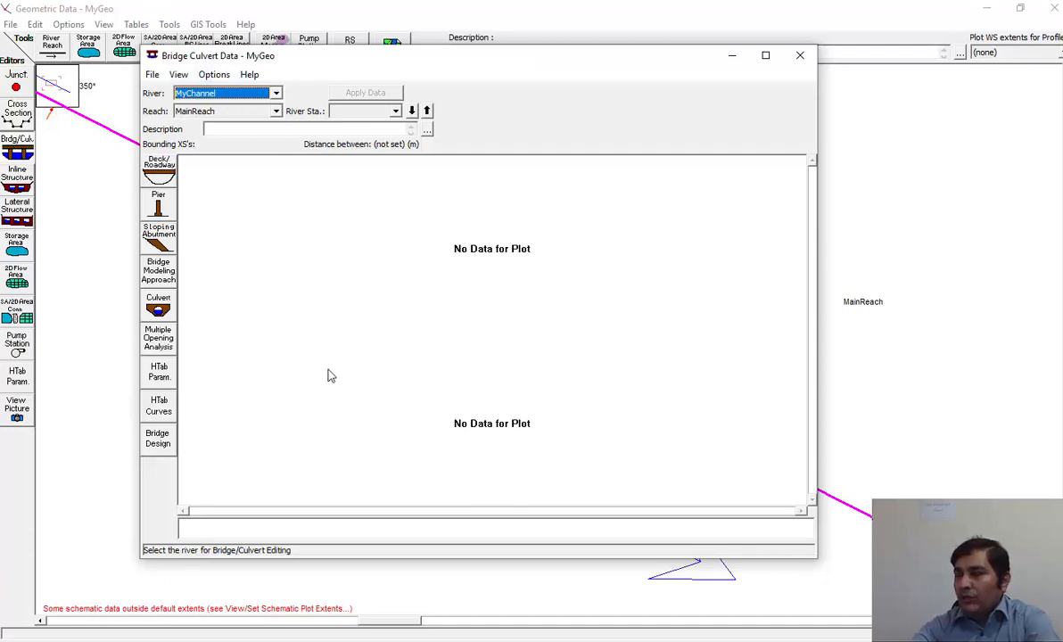
left_click(161, 178)
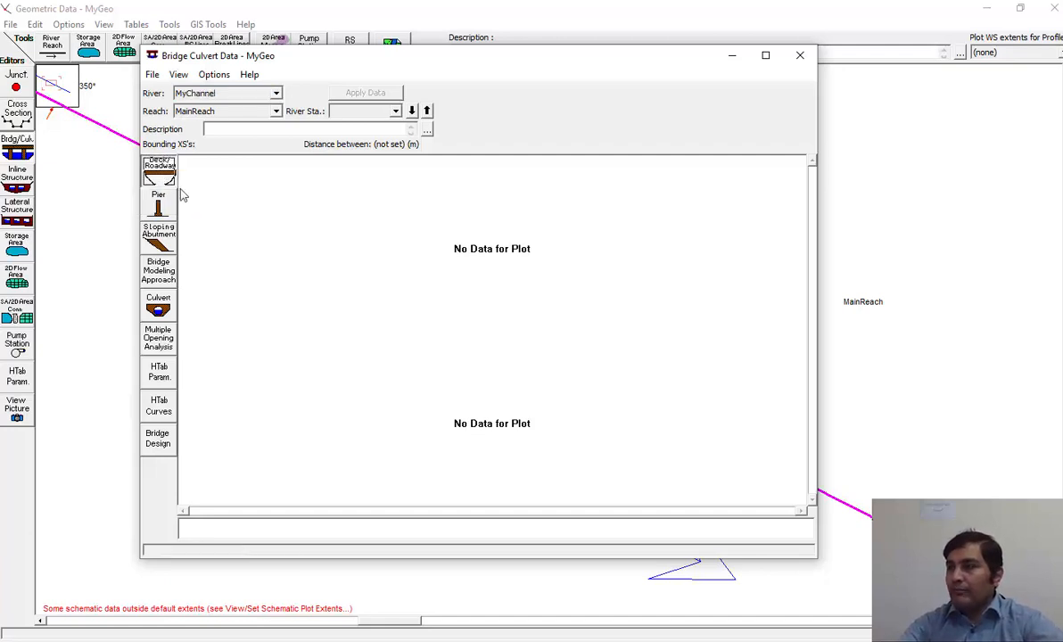
left_click_drag(384, 64, 536, 128)
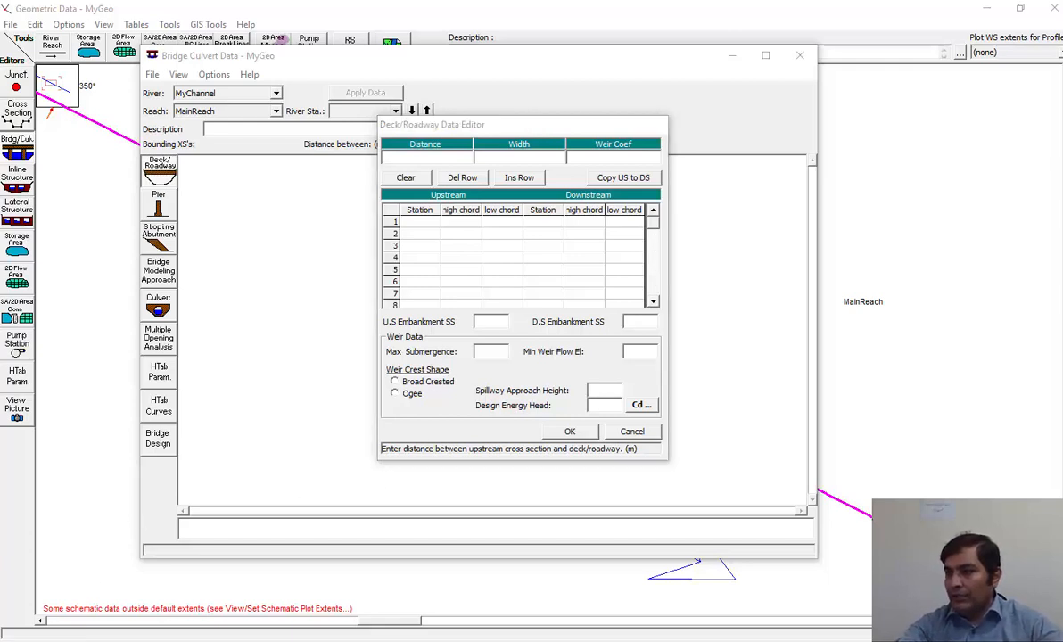
Switch to a blank Word document and maximize its window
left_click(59, 640)
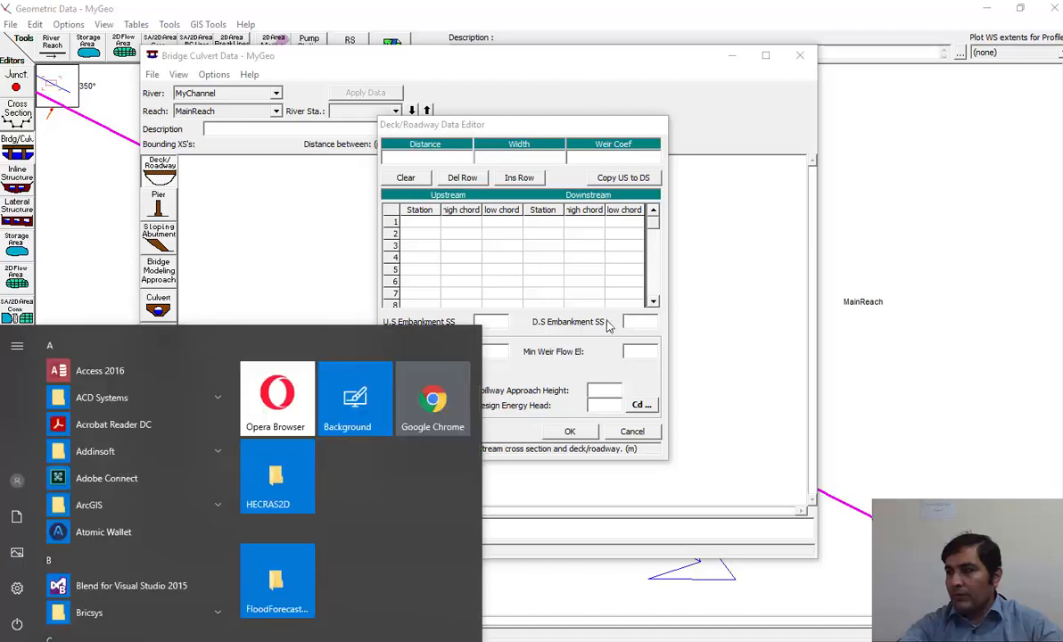
left_click(585, 346)
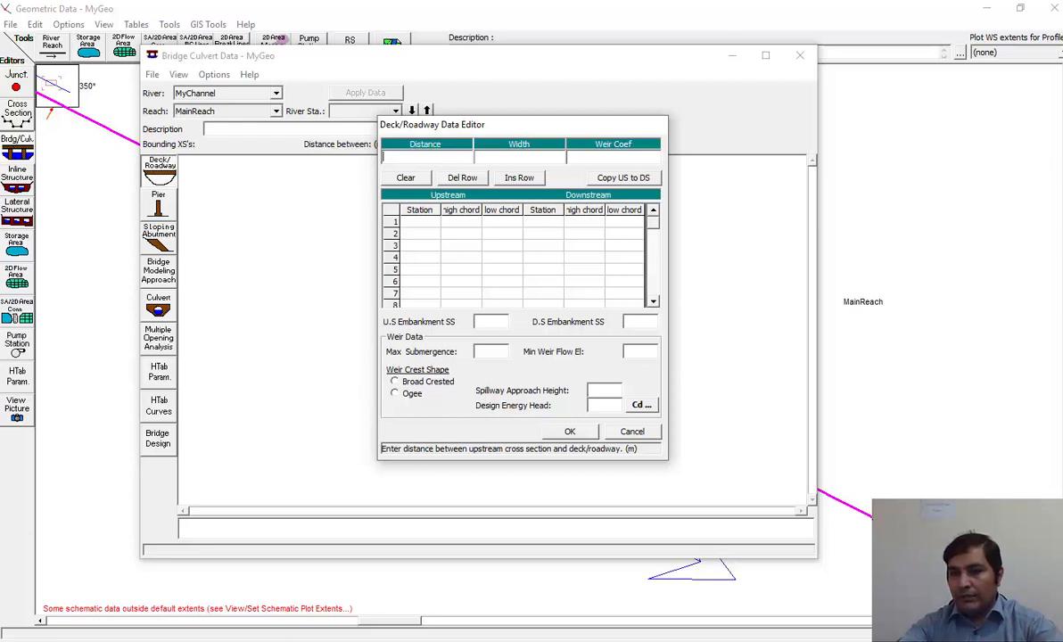
key("alt+Tab")
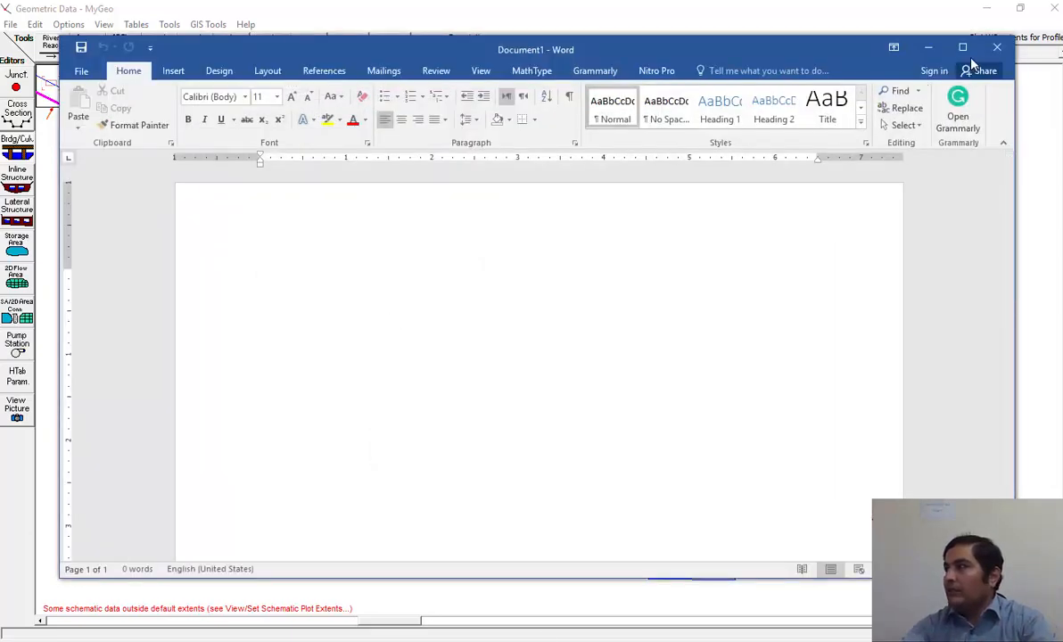
left_click(965, 49)
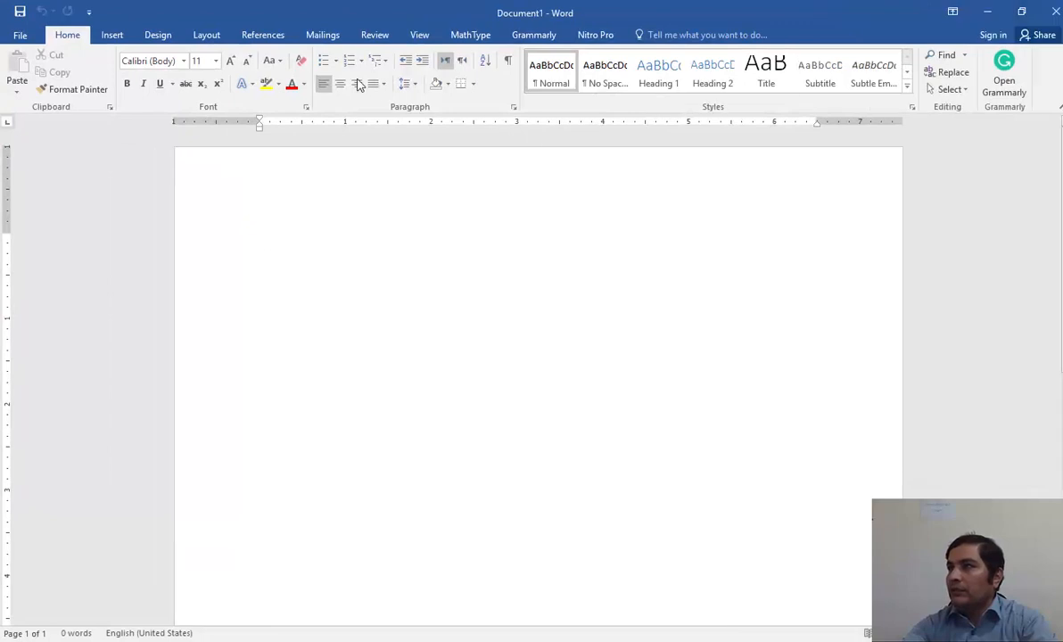
Draw a wavy freehand scribble line across the blank page, about 6.98" wide and 0.72" high
left_click(105, 39)
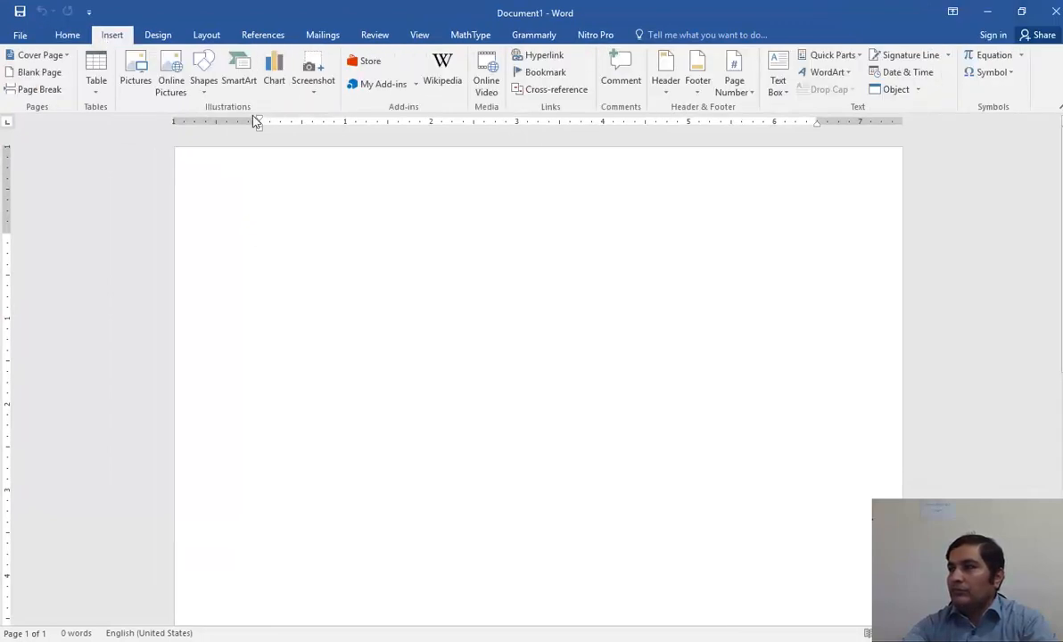
left_click(204, 90)
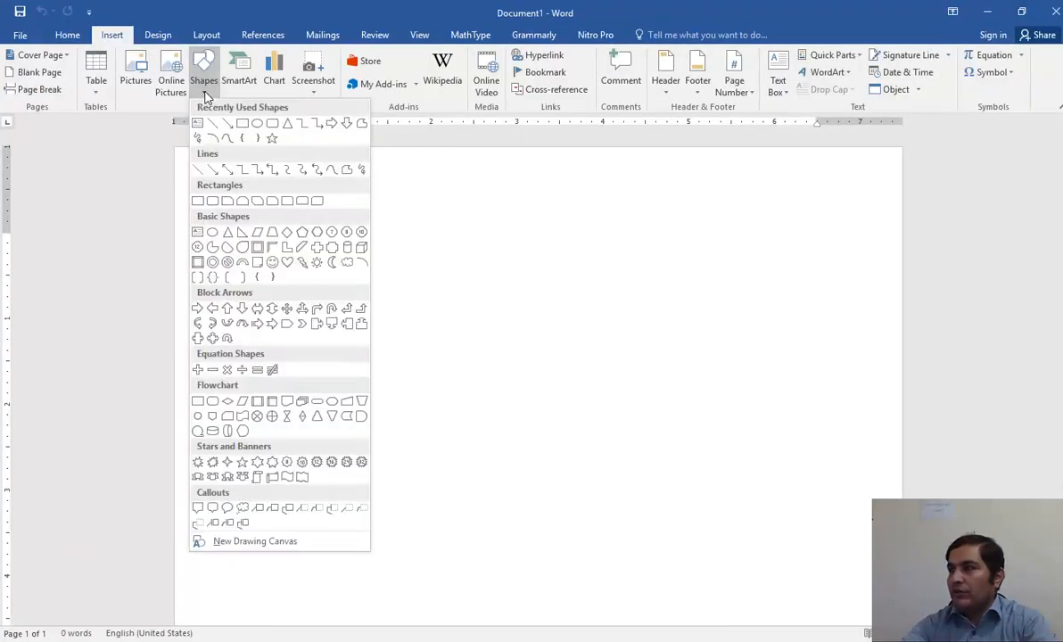
left_click(199, 140)
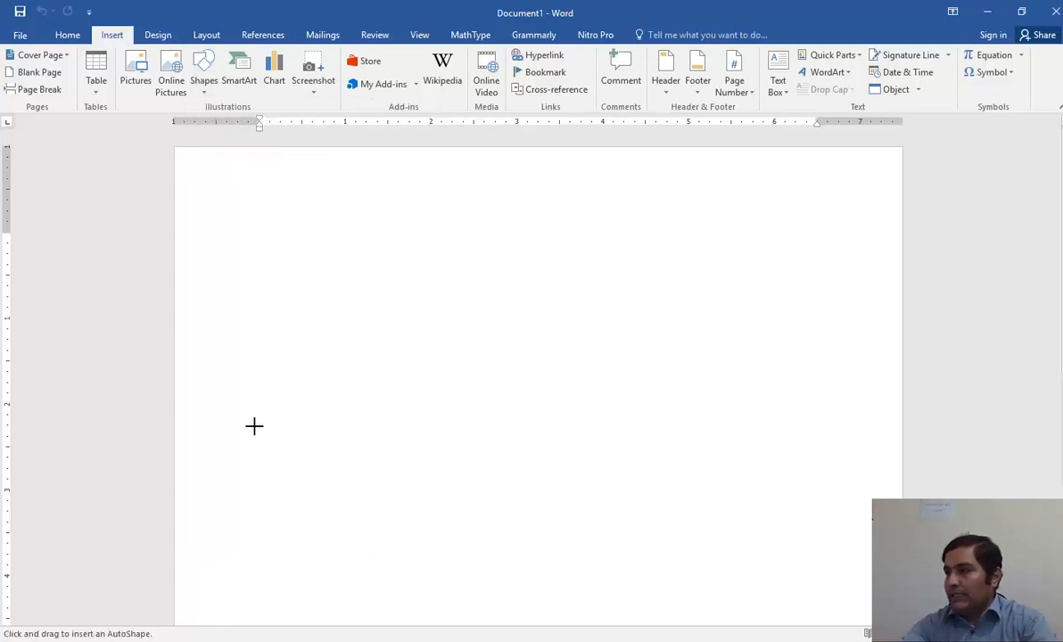
mouse_move(246, 452)
left_mouse_down()
mouse_move(270, 429)
mouse_move(846, 390)
left_mouse_up()
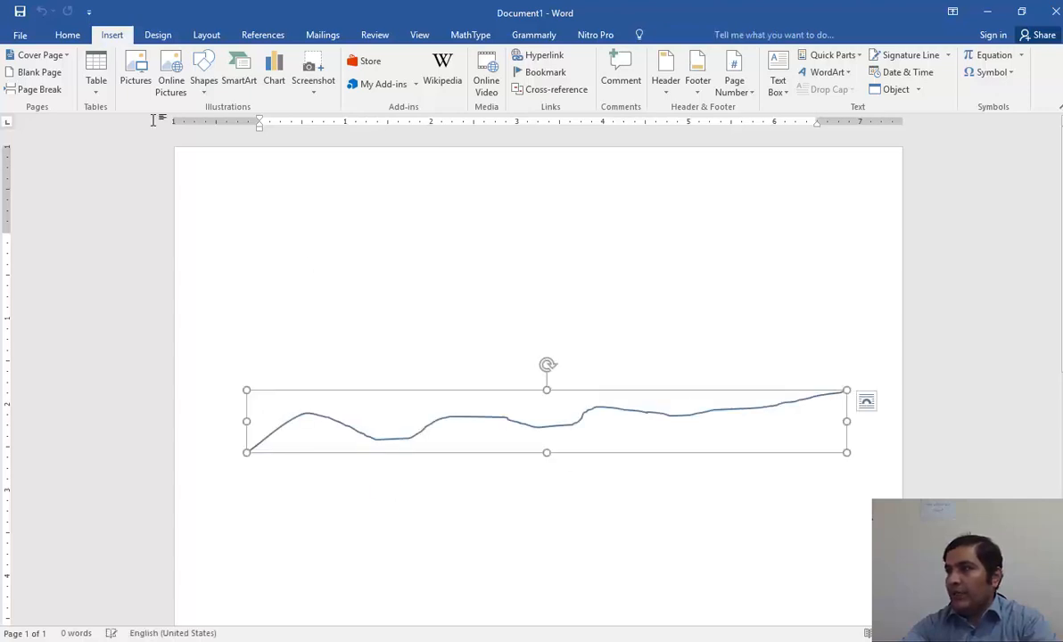
Draw a thin vertical rectangle about 1.52" high and 0.1" wide across the middle of the wavy line
left_click(55, 55)
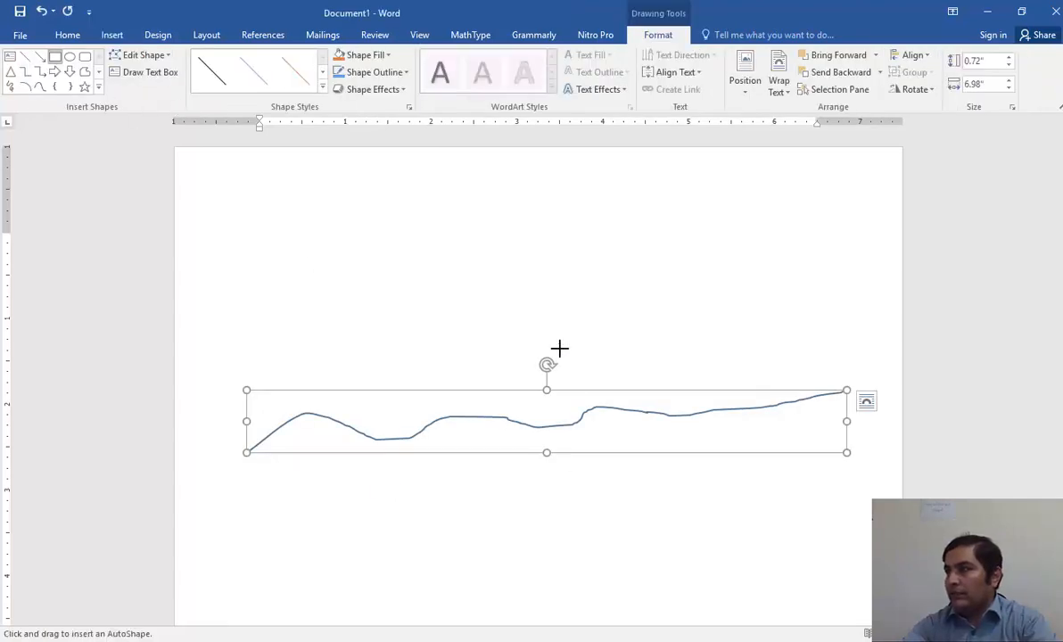
left_click_drag(550, 365, 545, 497)
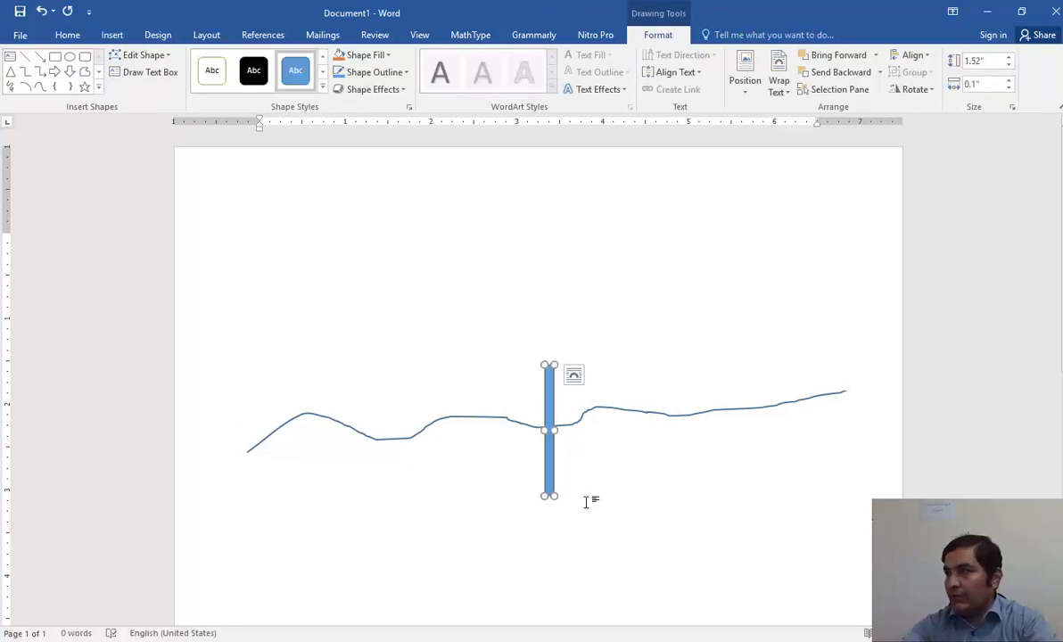
left_click(561, 428)
Draw a straight vertical line crossing the wavy line just left of the rectangle, about as tall as the rectangle
left_click(111, 35)
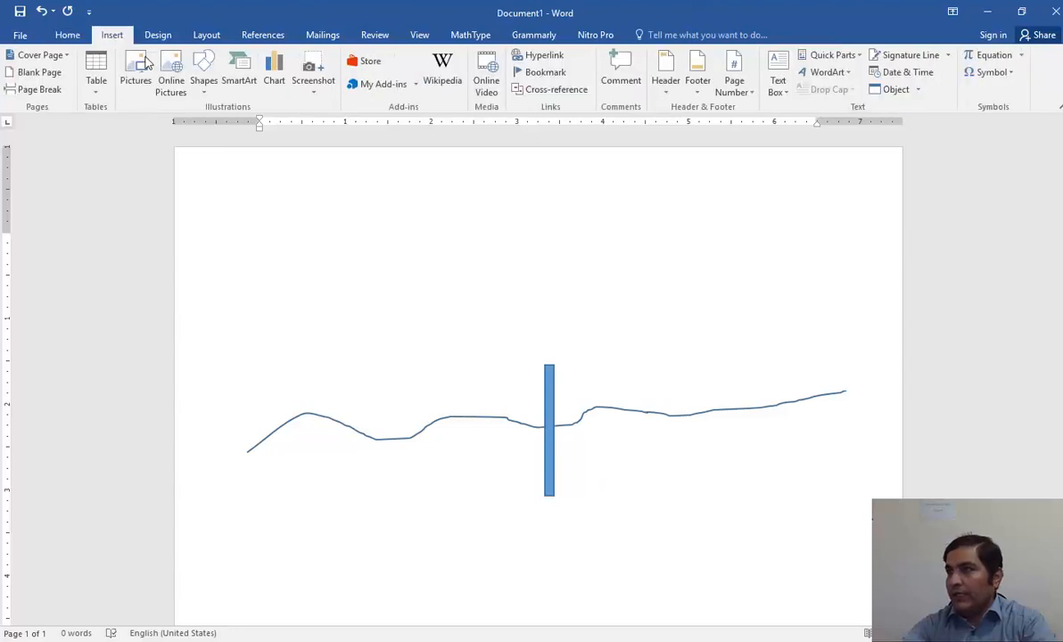
left_click(201, 89)
left_click(213, 123)
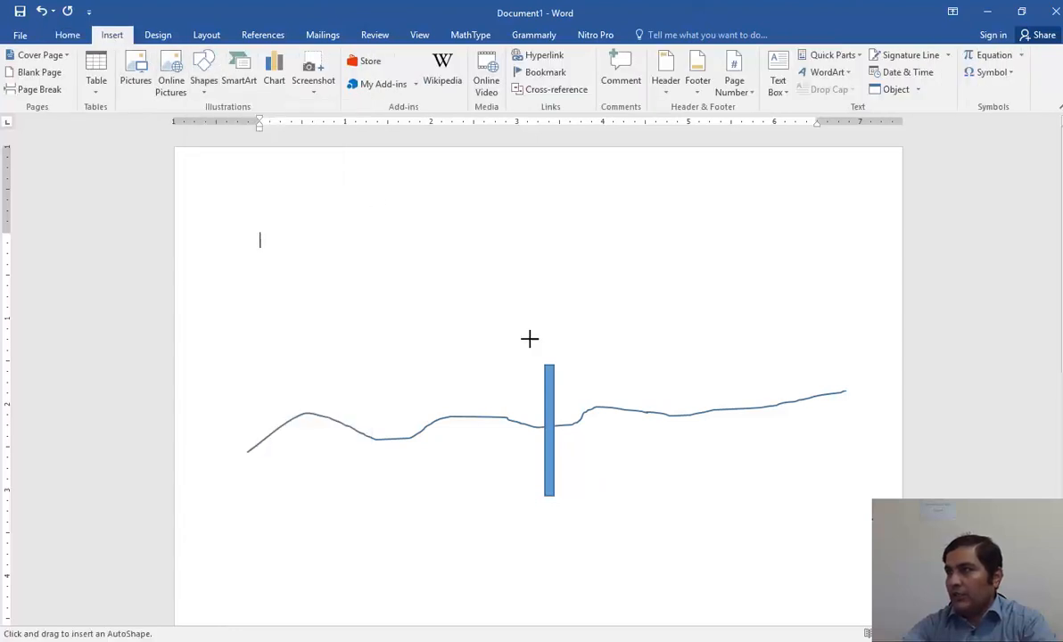
left_click_drag(499, 361, 498, 491)
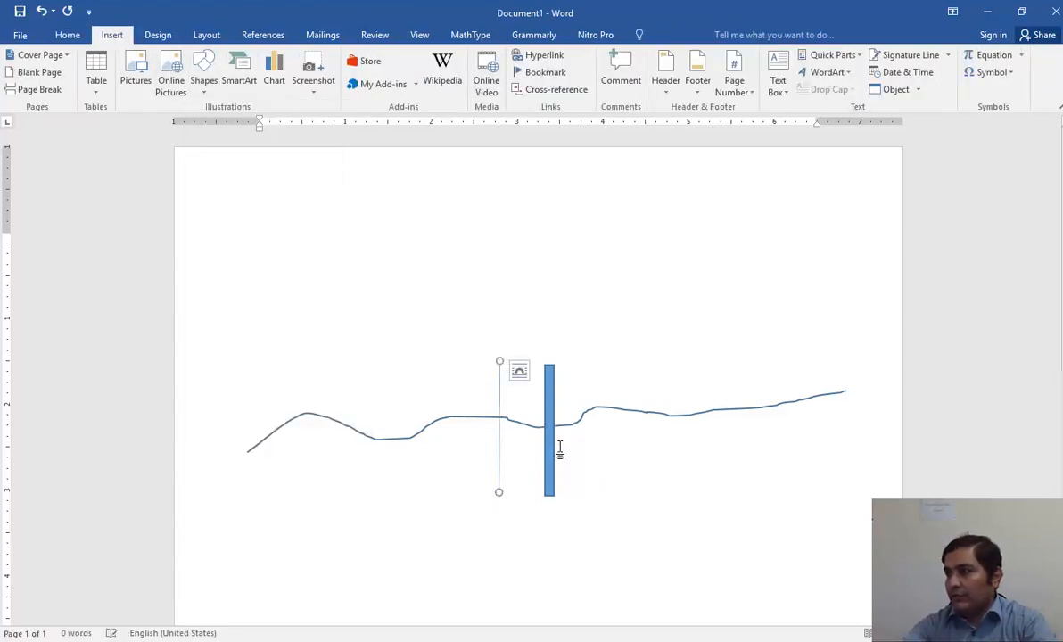
Draw a second near-vertical line about 1.57" high left of the existing line, and shift both lines closer to the rectangle
left_click(25, 56)
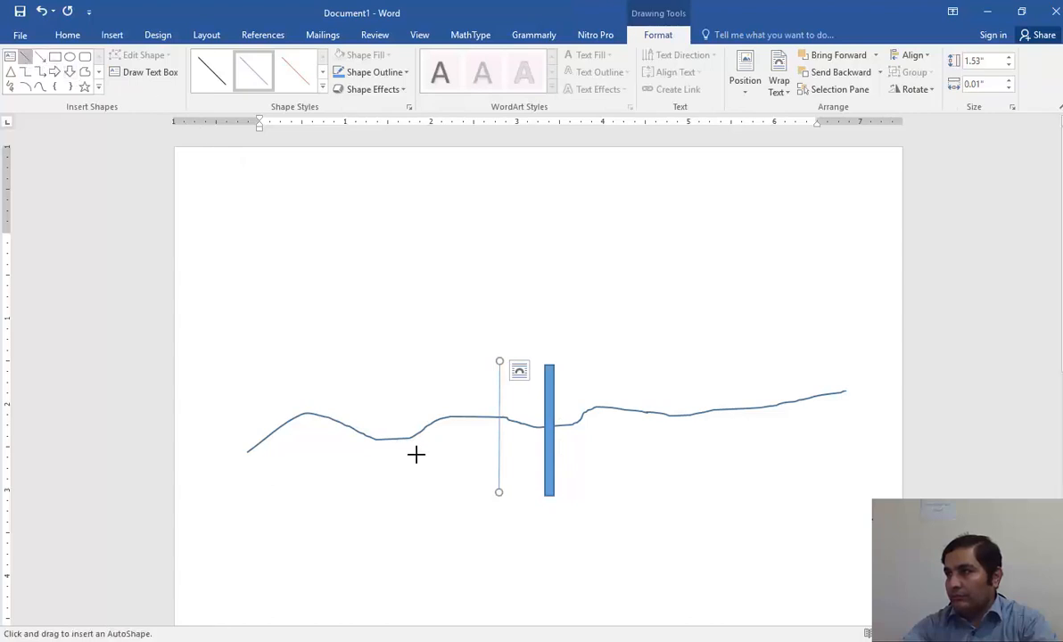
left_click_drag(439, 367, 445, 502)
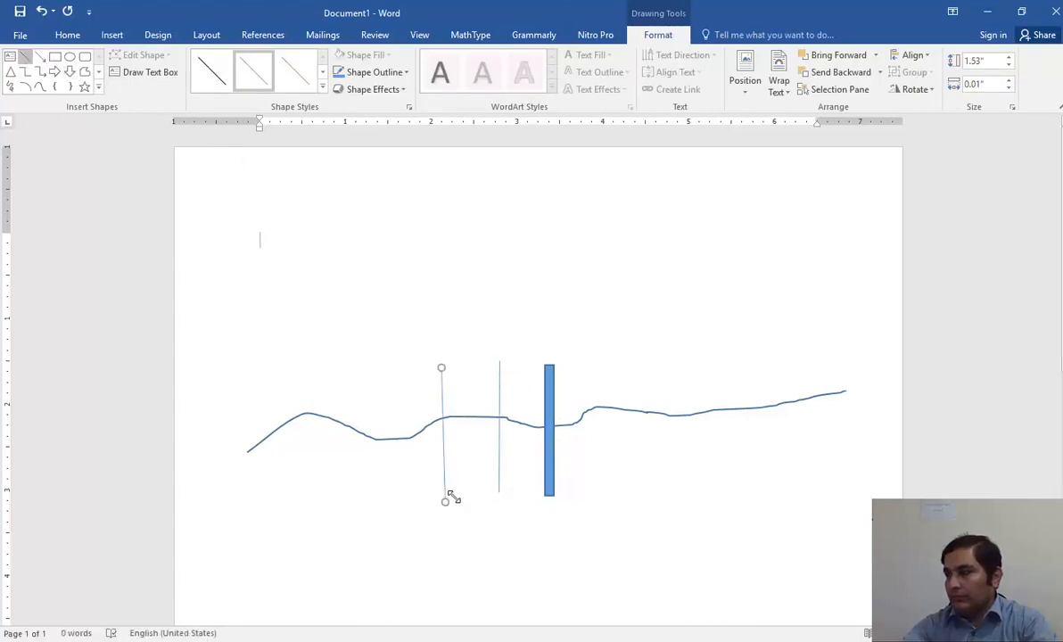
left_click_drag(500, 449, 536, 451)
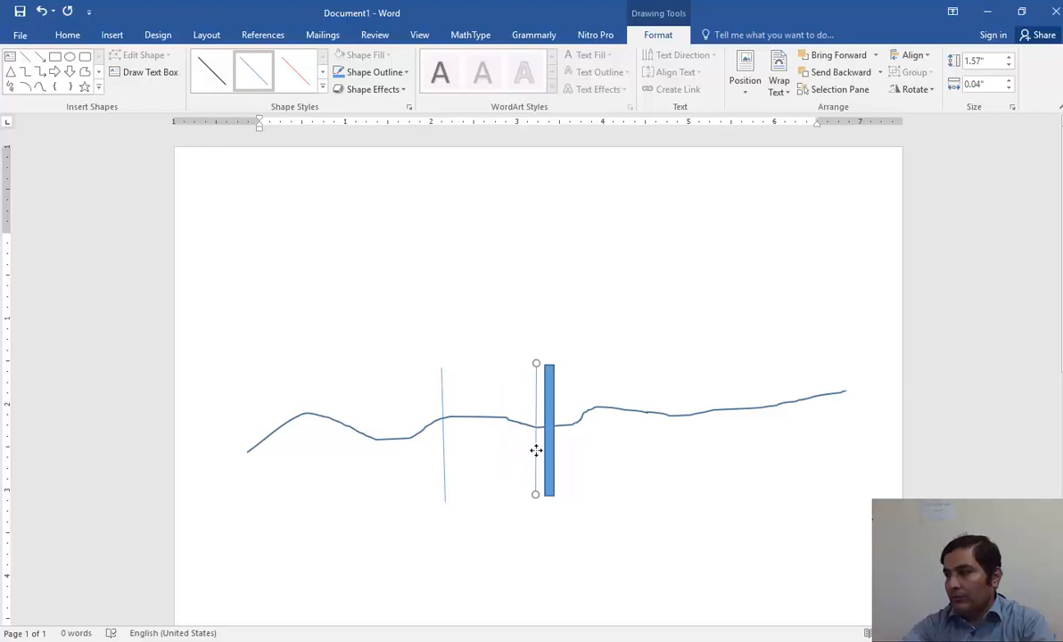
left_click_drag(444, 452, 474, 443)
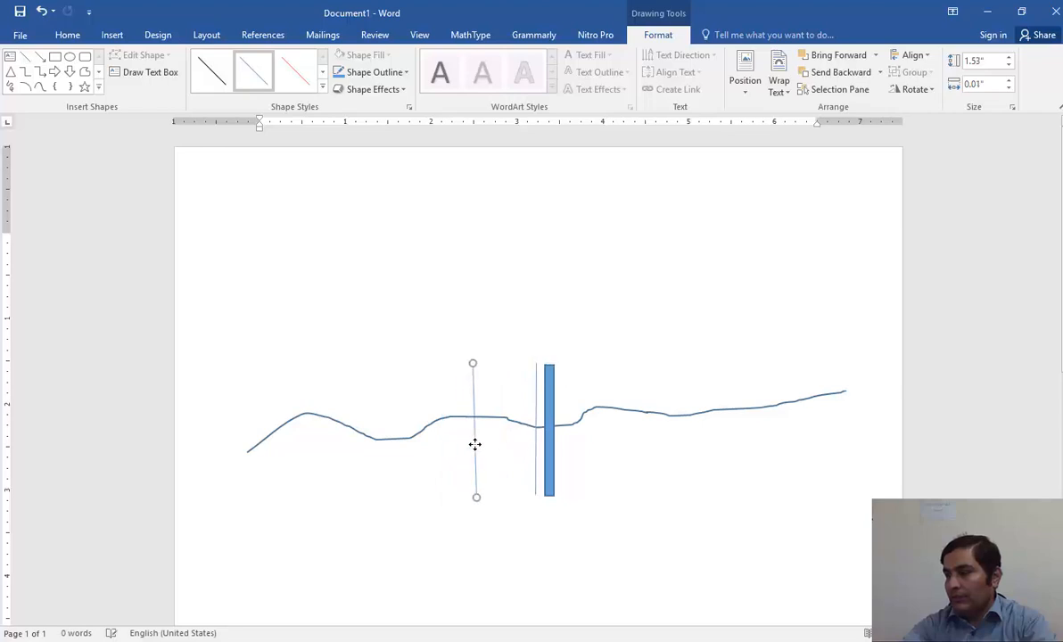
Draw a vertical line about 1.57" high crossing the wavy line just right of the rectangle
left_click(25, 55)
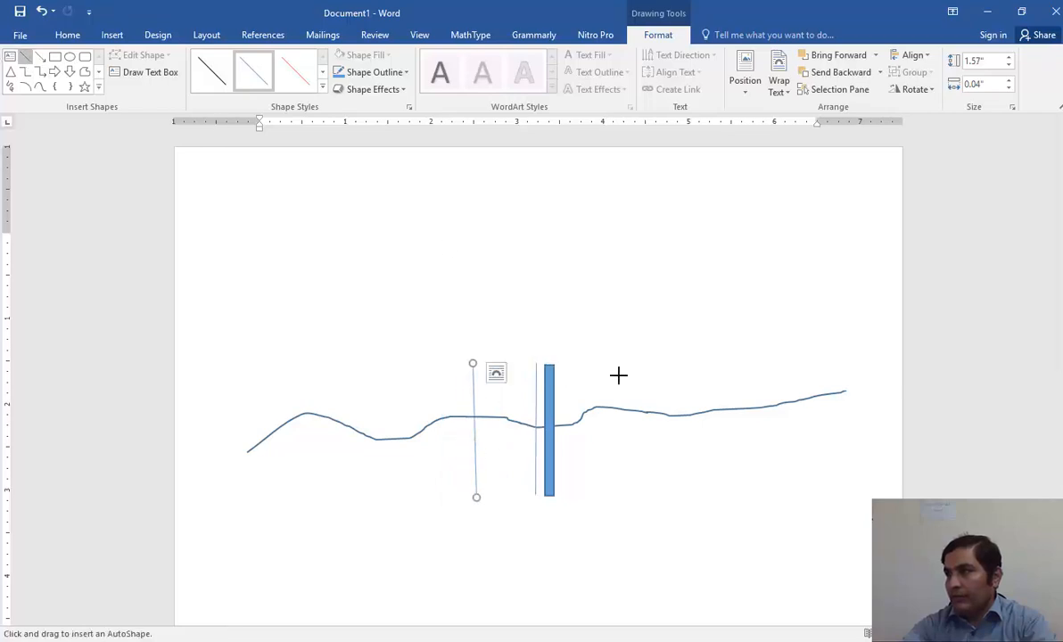
left_click_drag(567, 363, 567, 496)
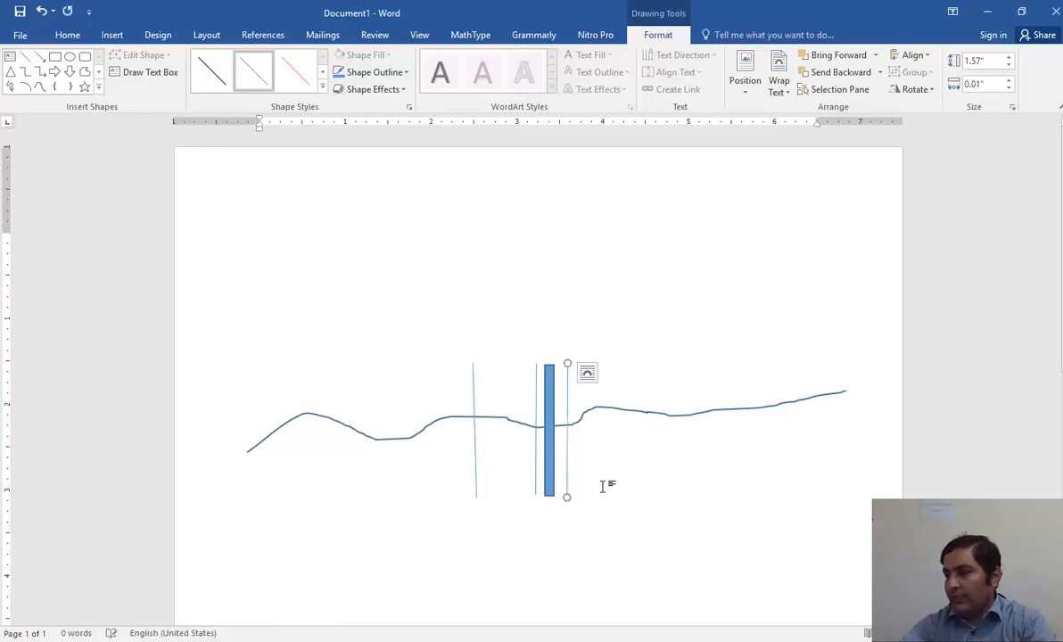
left_click(197, 183)
Draw two more near-vertical lines about 1.31" high across the wavy line, farther right of the rectangle
left_click(111, 34)
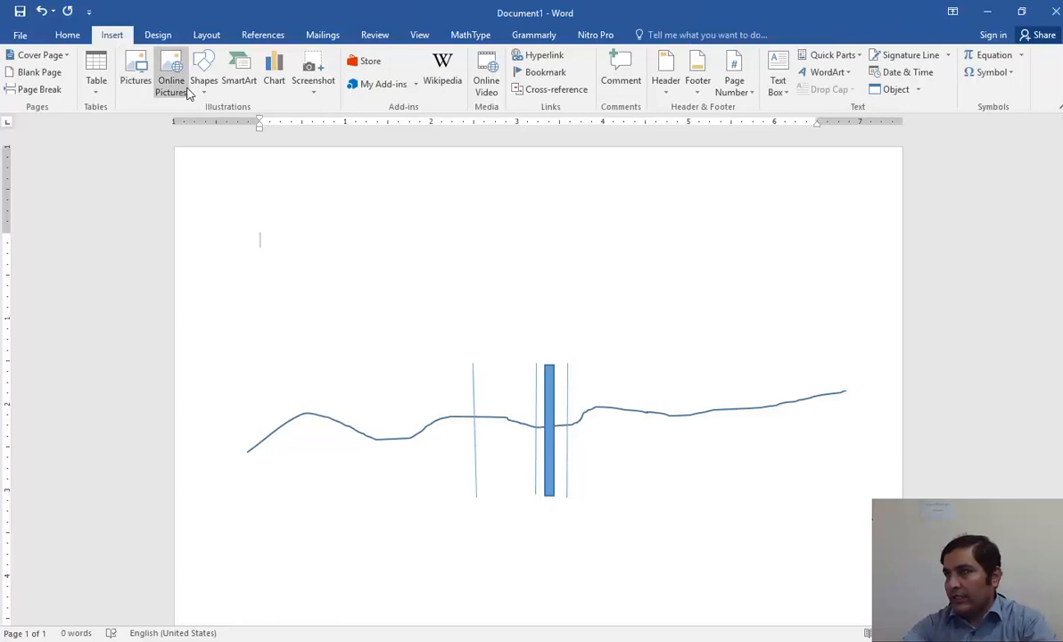
left_click(203, 79)
left_click(212, 125)
left_click_drag(633, 362, 624, 473)
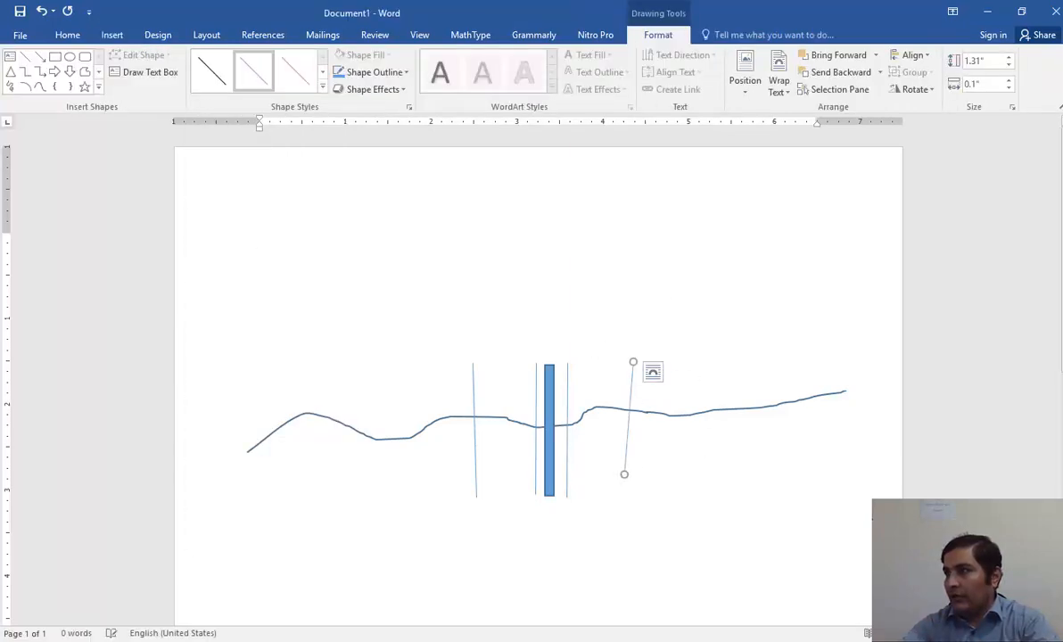
left_click(26, 55)
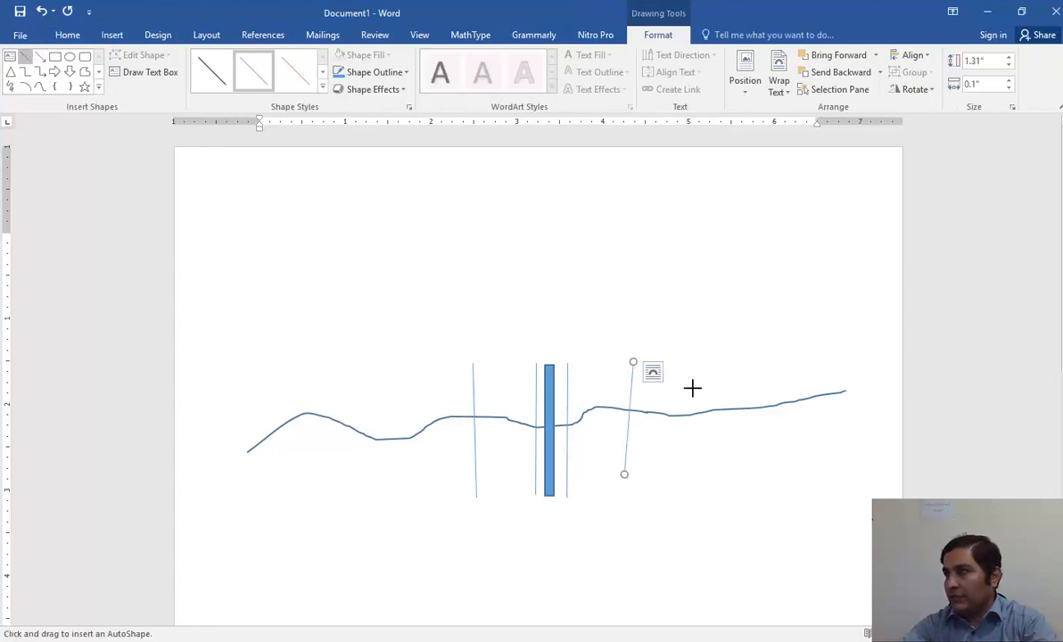
left_click_drag(687, 361, 689, 474)
left_click(640, 514)
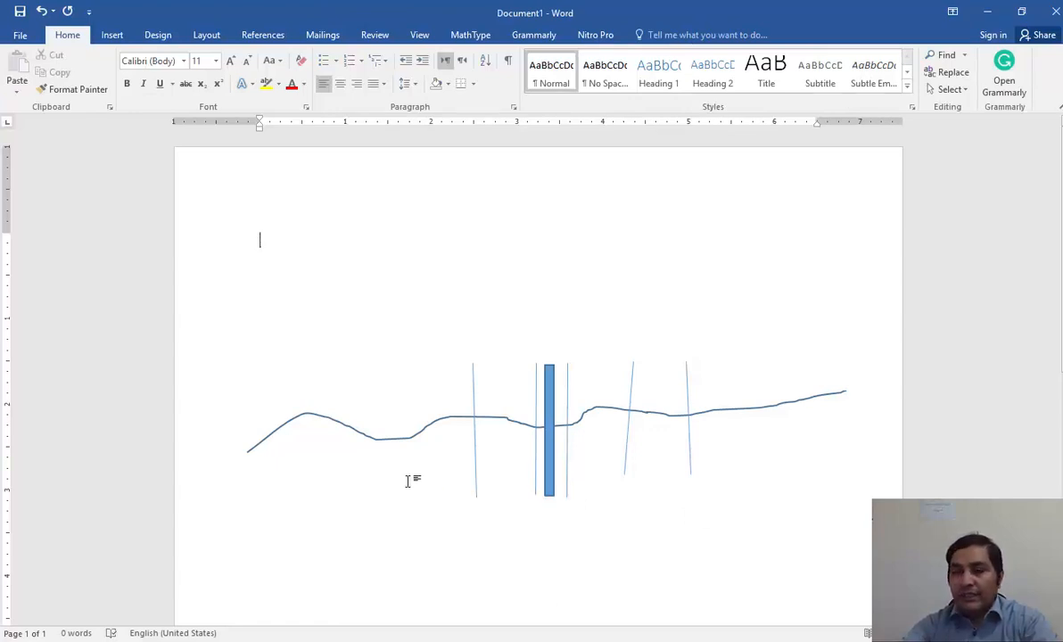
Delete the three thin lines crossing the wavy line to the right of the rectangle
left_click(628, 447)
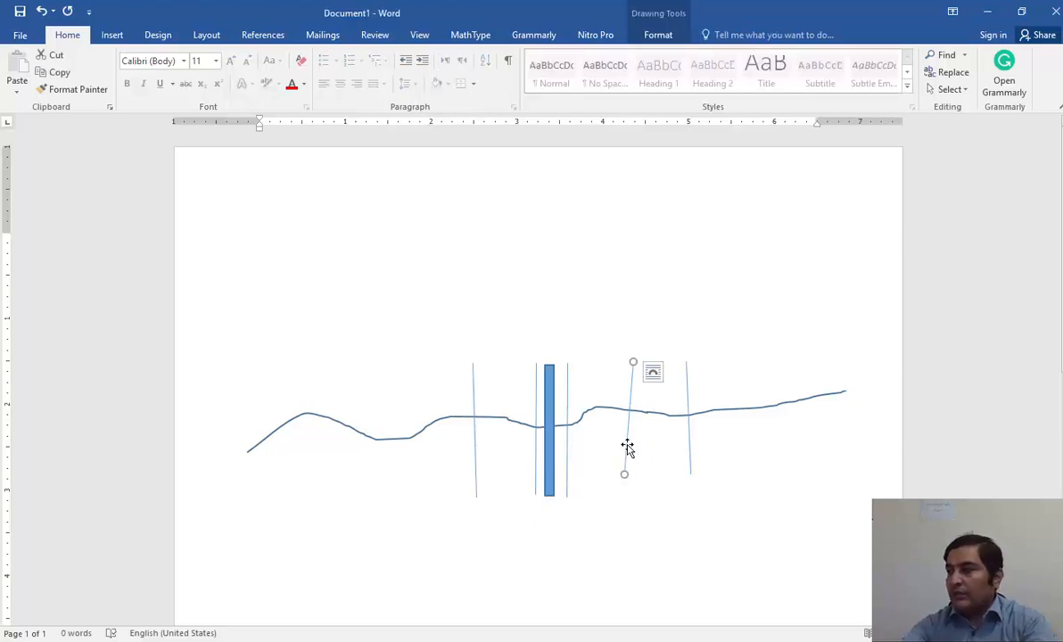
key("Delete")
left_click(688, 443)
key("Delete")
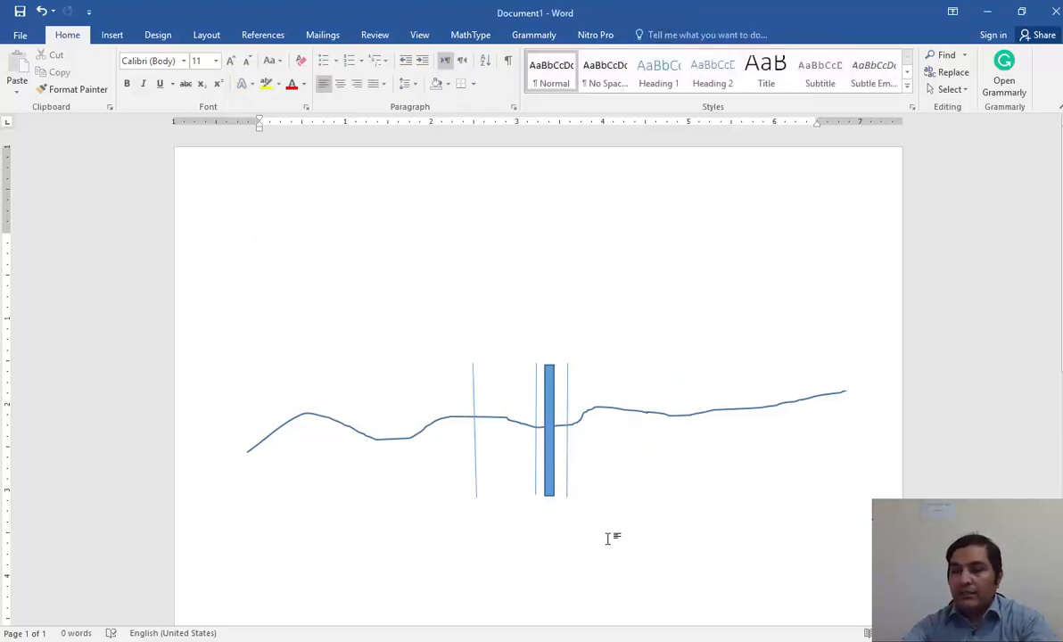
left_click(568, 470)
key("Delete")
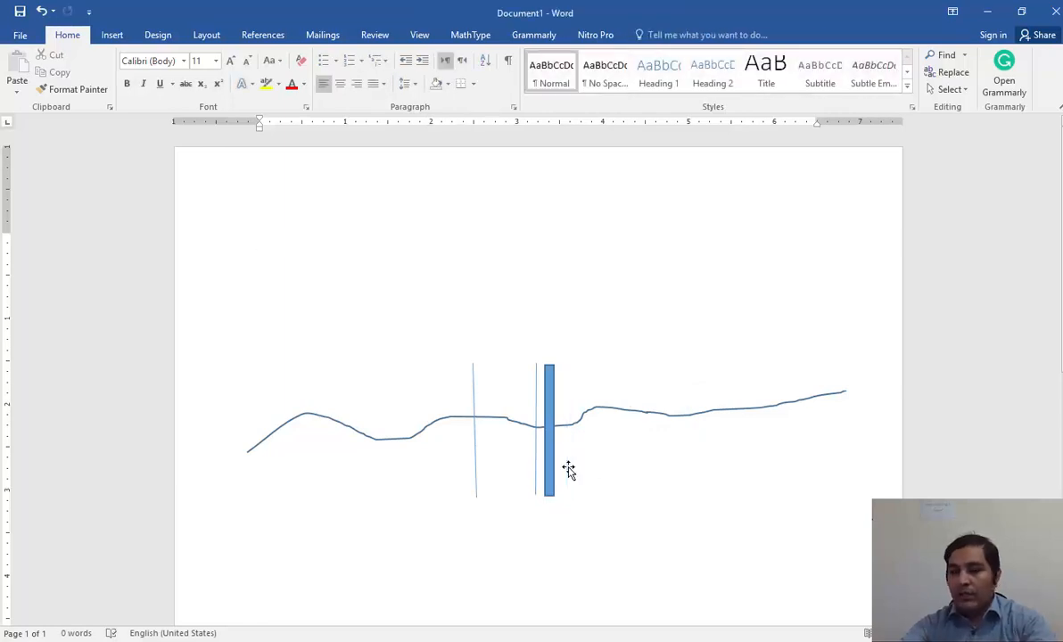
Undo the deletion of the three lines to the right of the rectangle and clear the selection
key("ctrl+z")
key("ctrl+z")
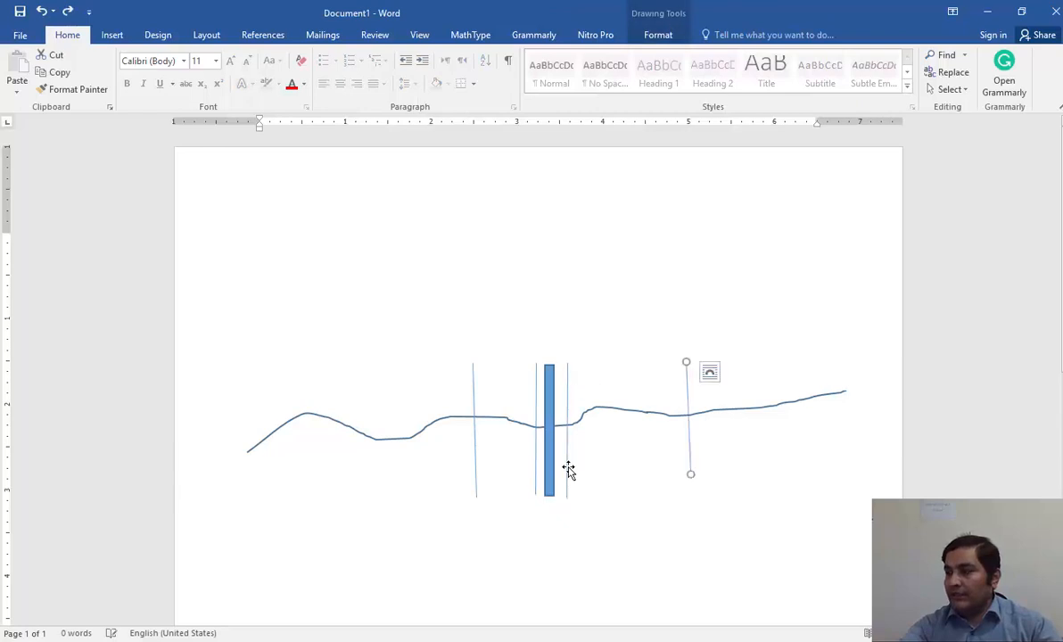
key("ctrl+z")
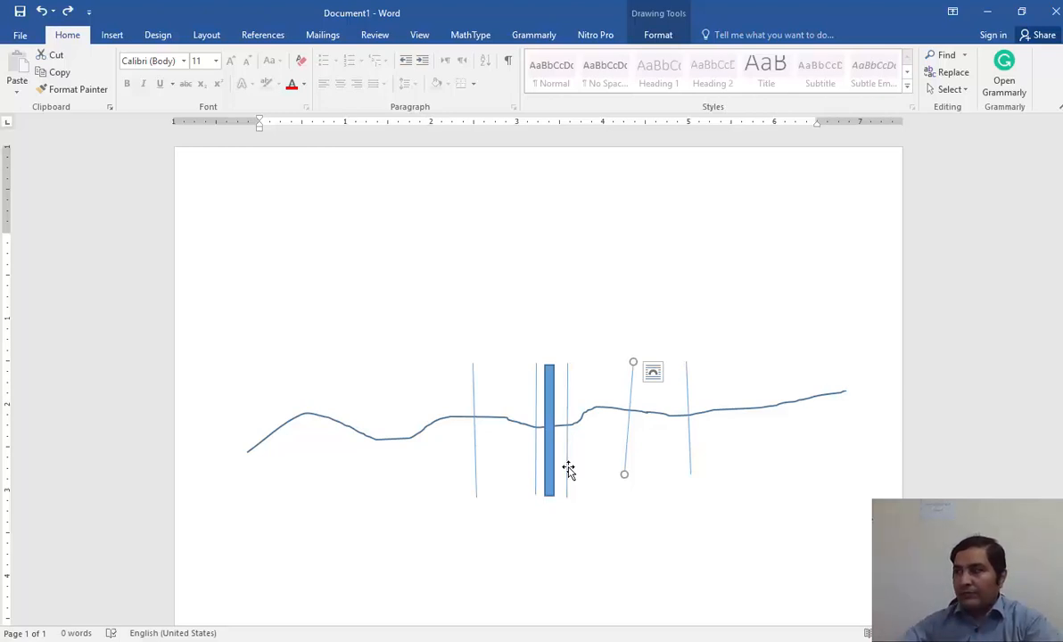
left_click(585, 512)
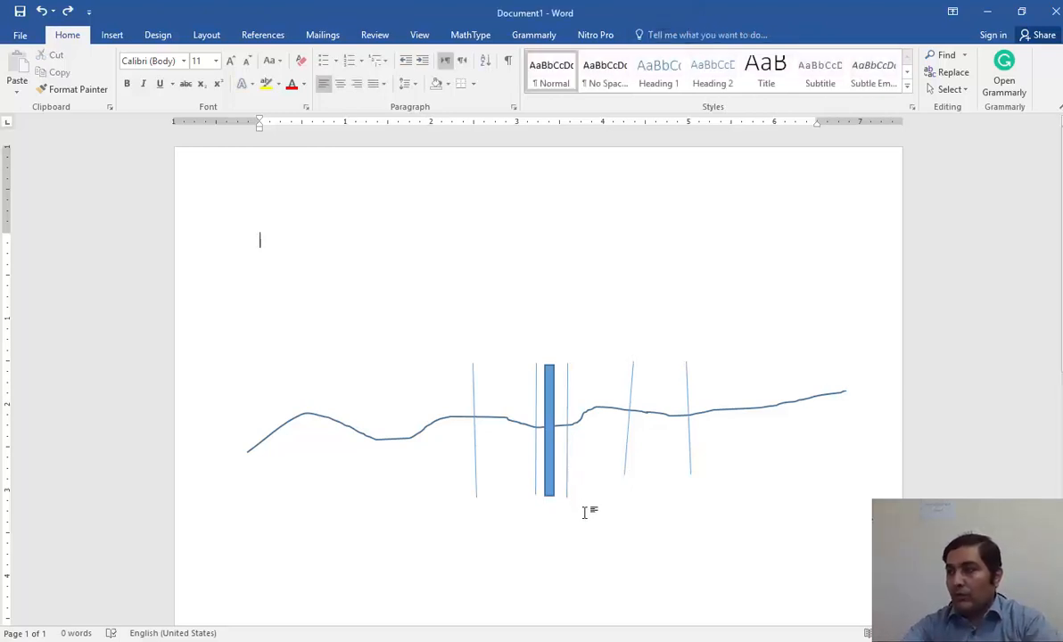
Draw a freehand U-shaped channel cross-section below the plan sketch, about 6.38" wide and 1.84" high
scroll(584, 511, "down", 1)
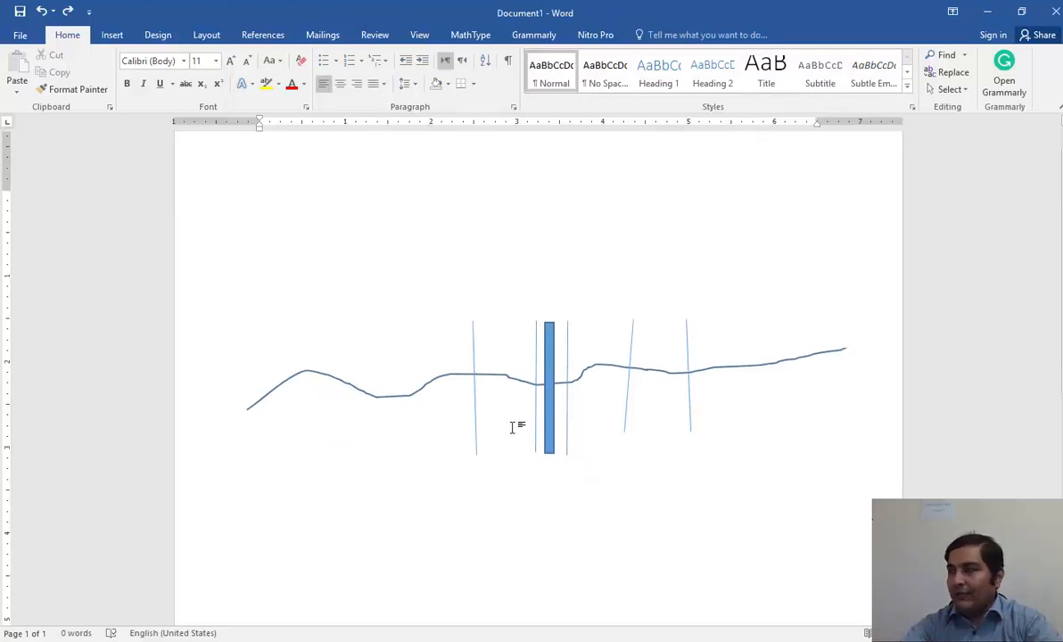
scroll(593, 468, "down", 2)
left_click(112, 36)
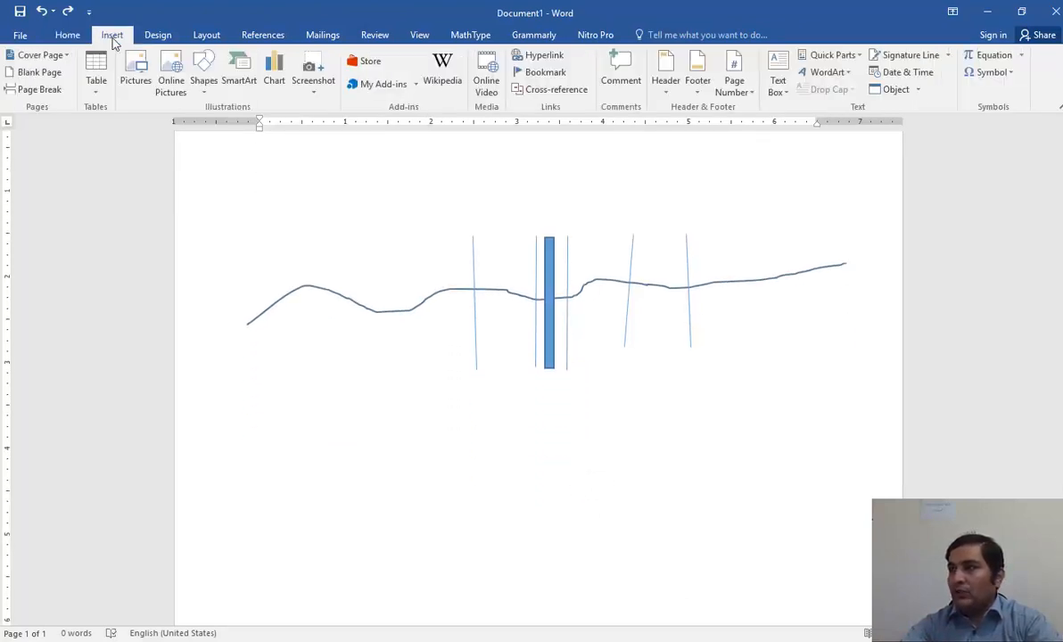
left_click(203, 82)
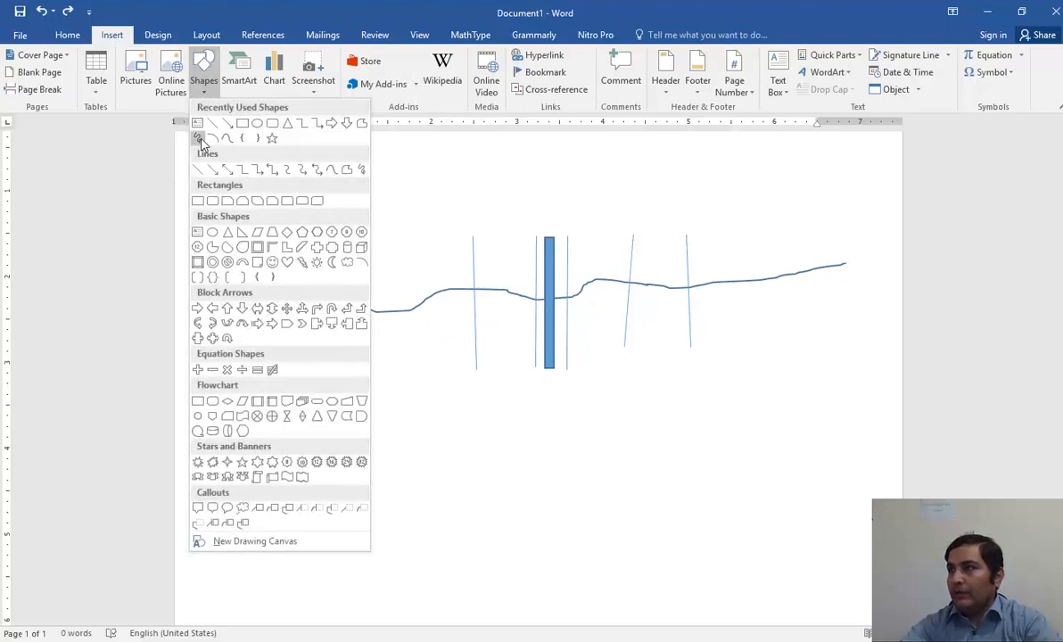
left_click(200, 138)
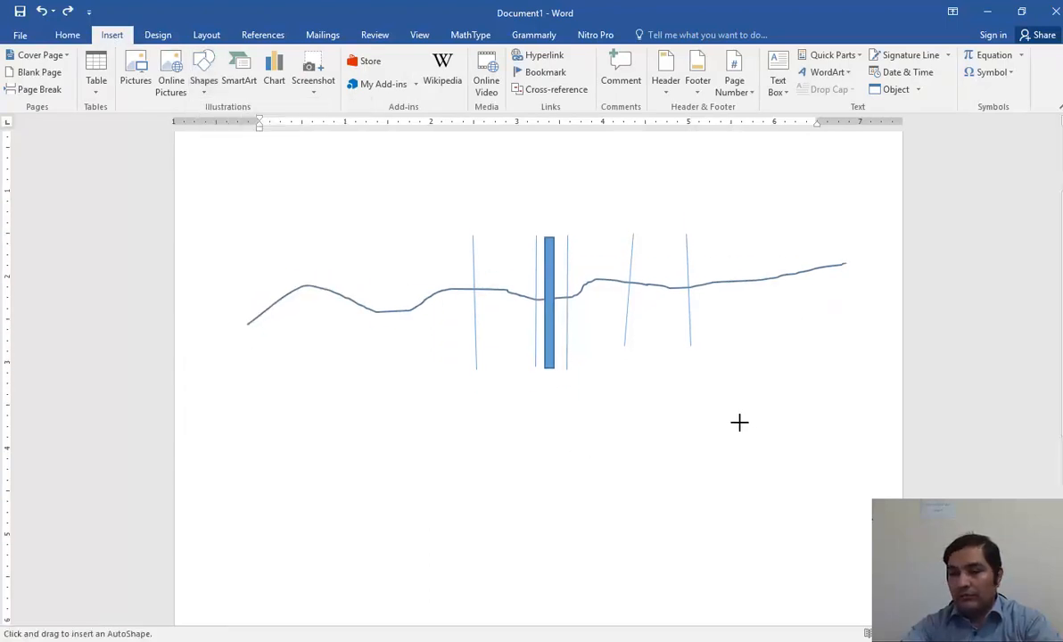
scroll(828, 467, "down", 2)
mouse_move(826, 375)
left_mouse_down()
mouse_move(674, 491)
mouse_move(517, 526)
mouse_move(424, 501)
mouse_move(362, 412)
mouse_move(278, 397)
left_mouse_up()
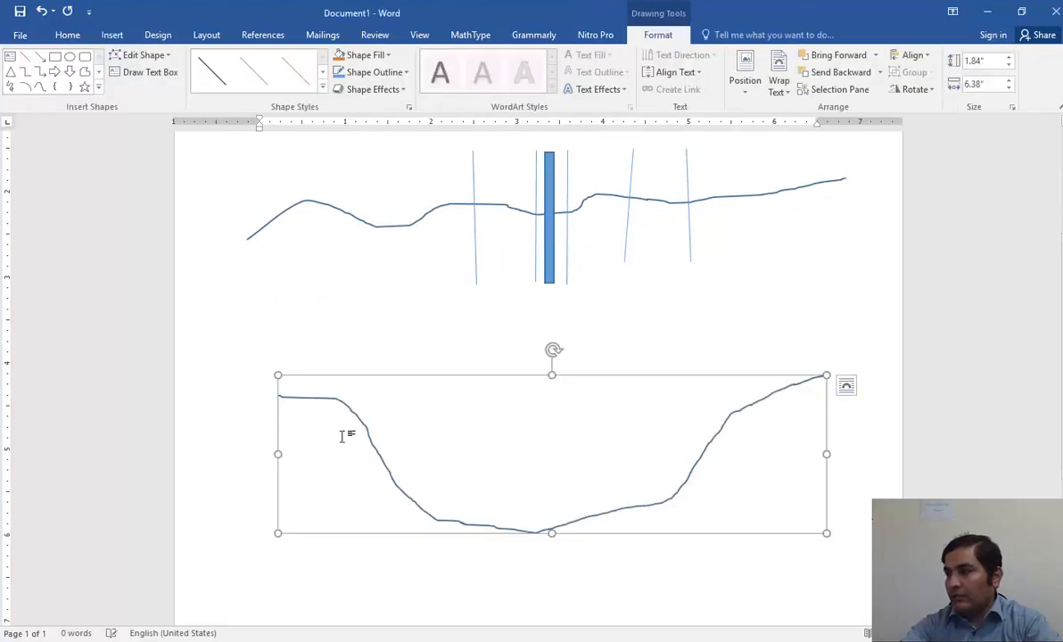
Draw a deck rectangle about 0.24" high across the top of the channel section and stretch both ends outward over the banks
left_click(55, 57)
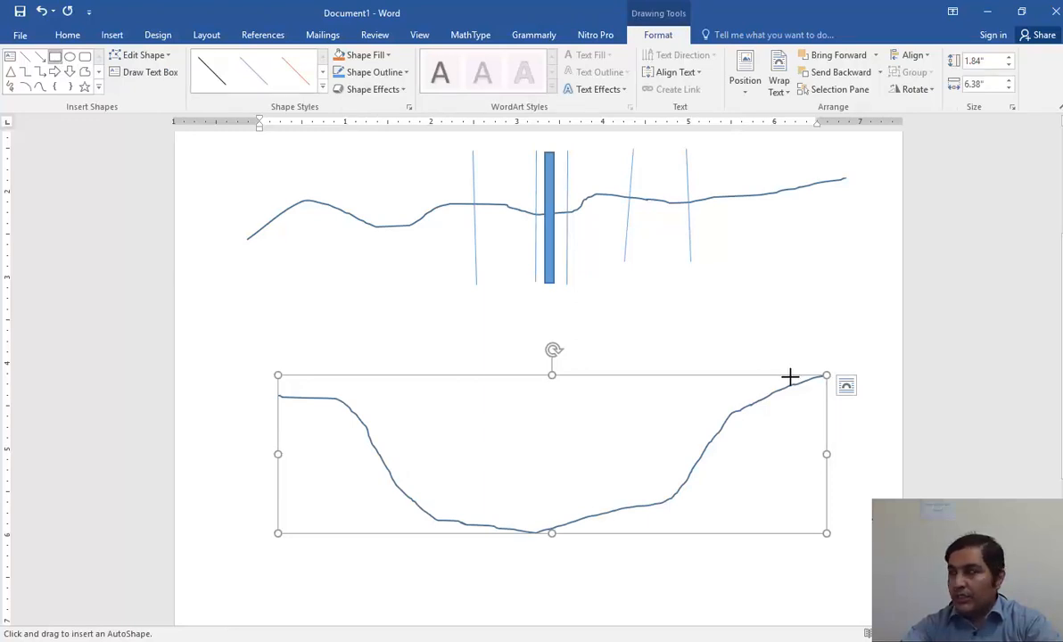
left_click_drag(790, 376, 295, 397)
mouse_move(790, 387)
left_mouse_down()
mouse_move(817, 386)
mouse_move(807, 387)
left_mouse_up()
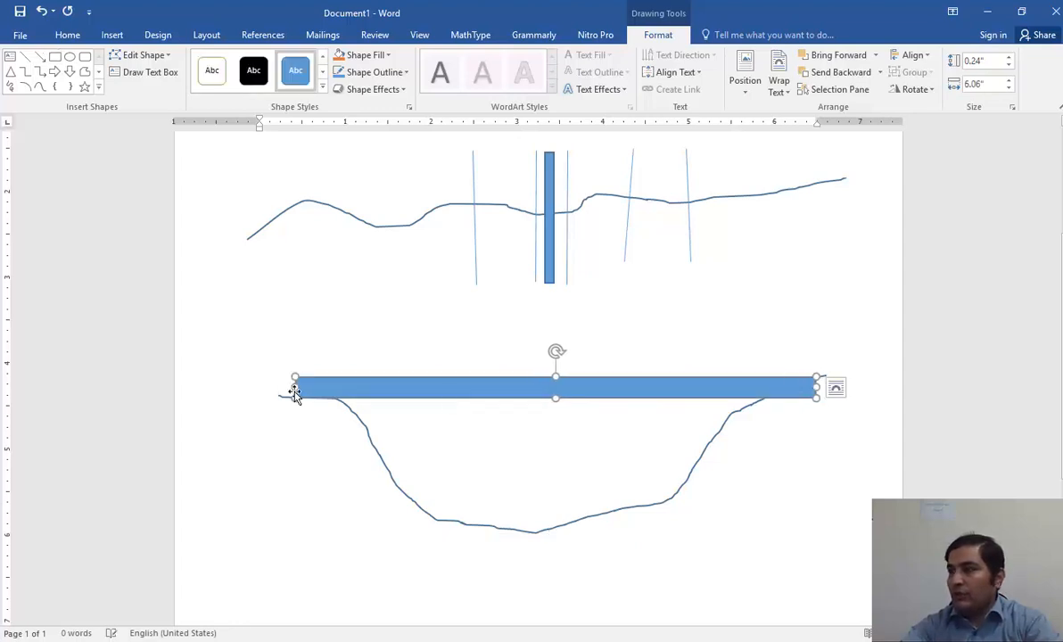
left_click_drag(293, 387, 286, 386)
left_click(793, 488)
Compare the plan sketch of the crossing with the deck rectangle spanning the channel section below it
scroll(801, 483, "up", 2)
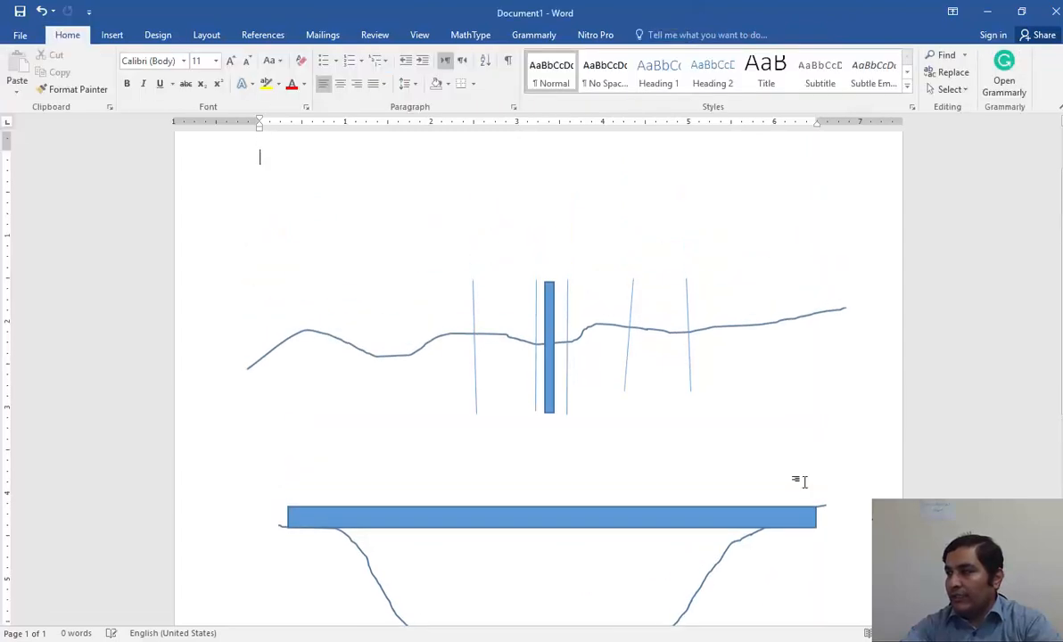
scroll(731, 446, "down", 3)
left_click(588, 354)
left_click(762, 310)
scroll(759, 374, "up", 3)
scroll(759, 393, "down", 2)
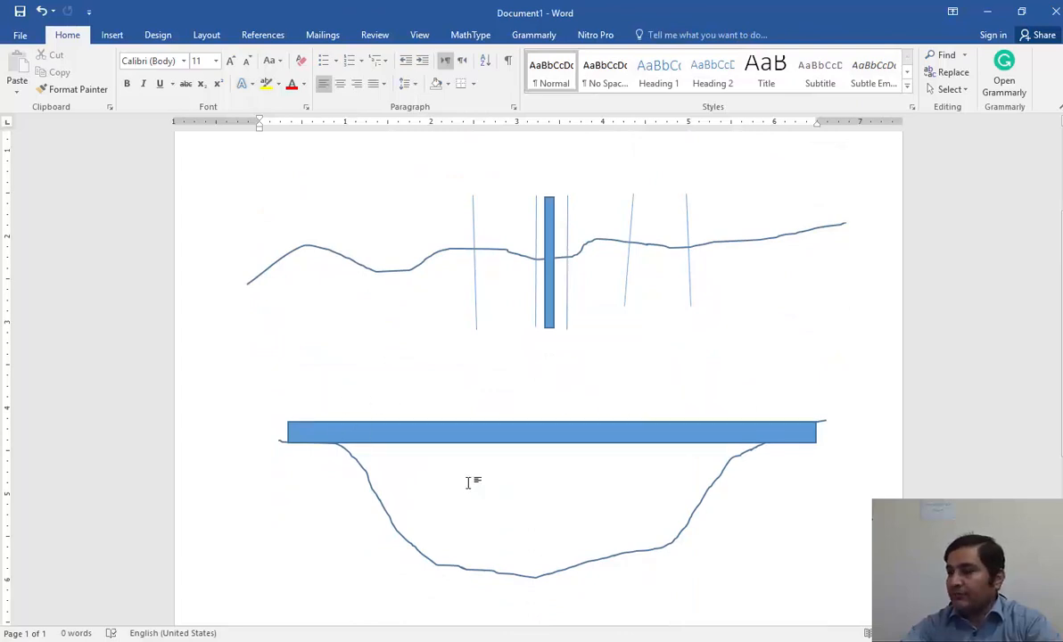
scroll(463, 430, "down", 1)
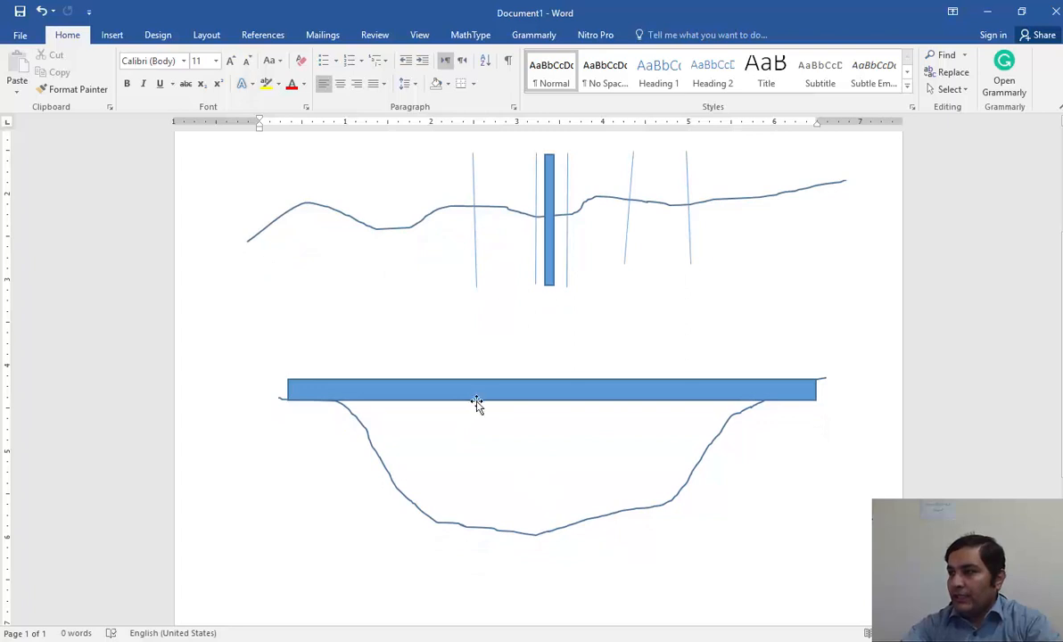
left_click(476, 398)
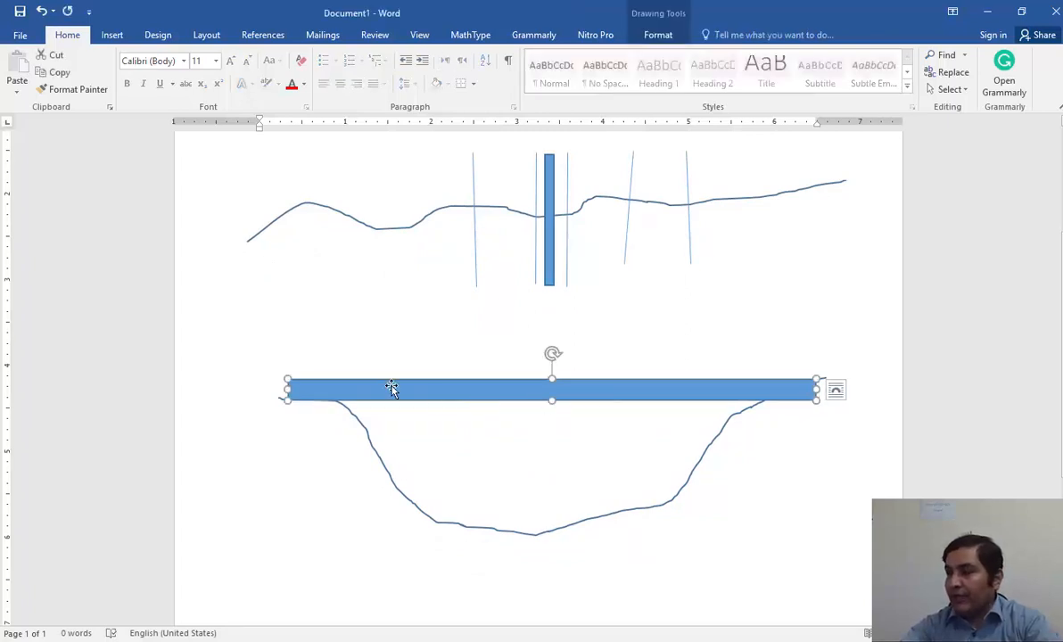
left_click(371, 346)
scroll(367, 468, "down", 2)
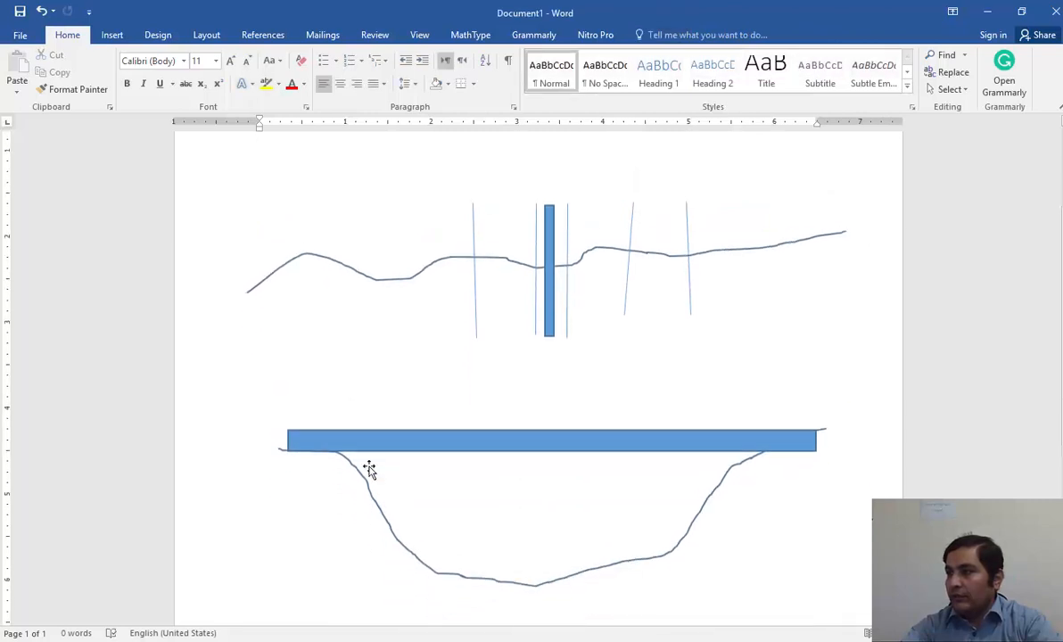
Draw two small orange-filled circles, about 0.12" across, on the deck rectangle's lower-left and upper-left corners
left_click(112, 34)
left_click(198, 96)
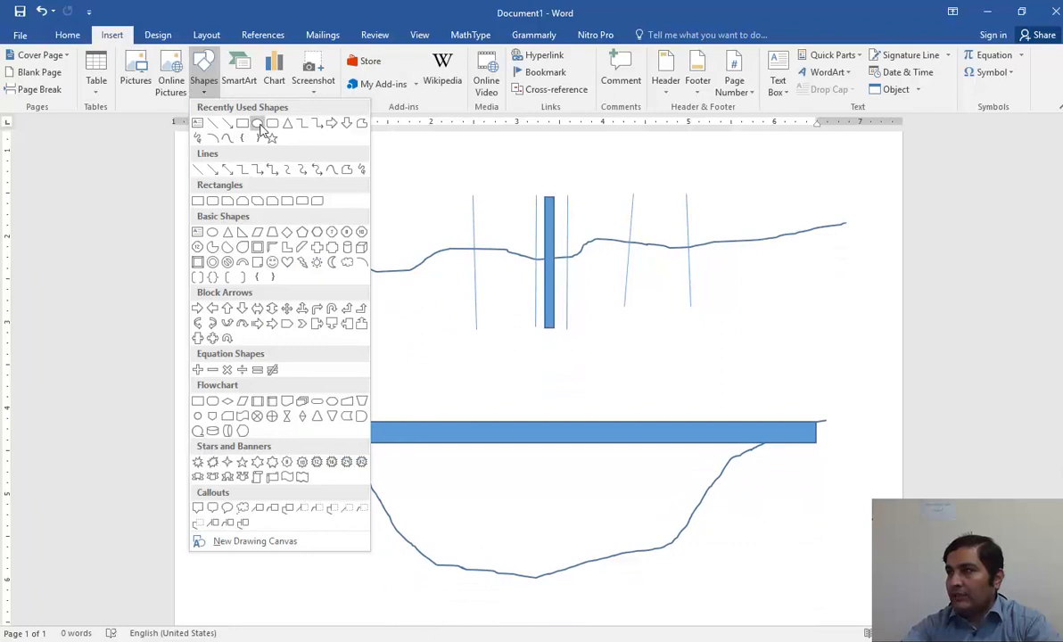
left_click(257, 124)
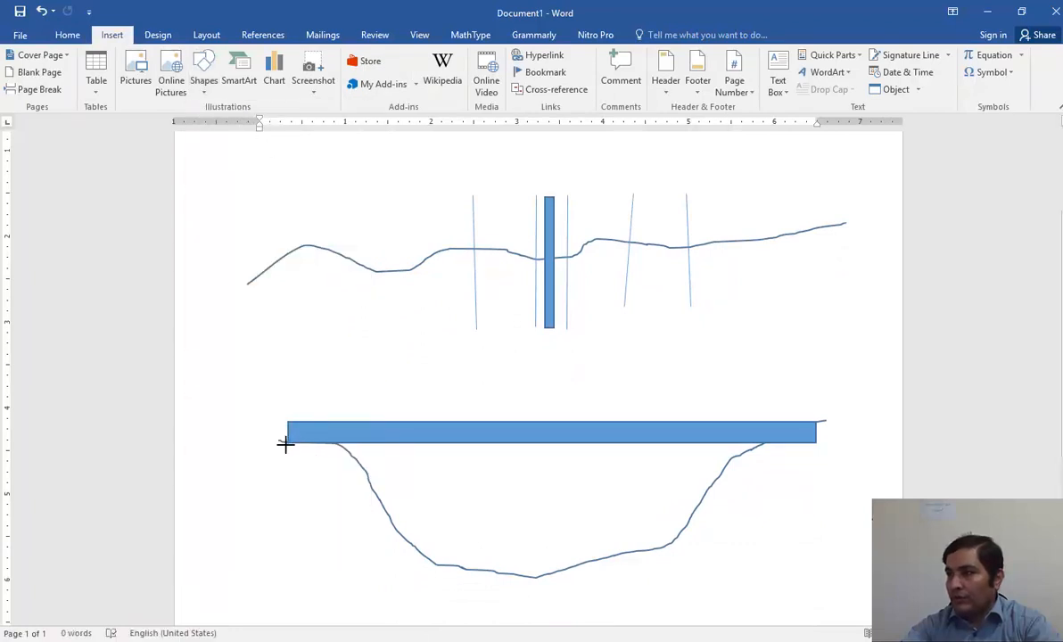
left_click_drag(280, 449, 290, 439)
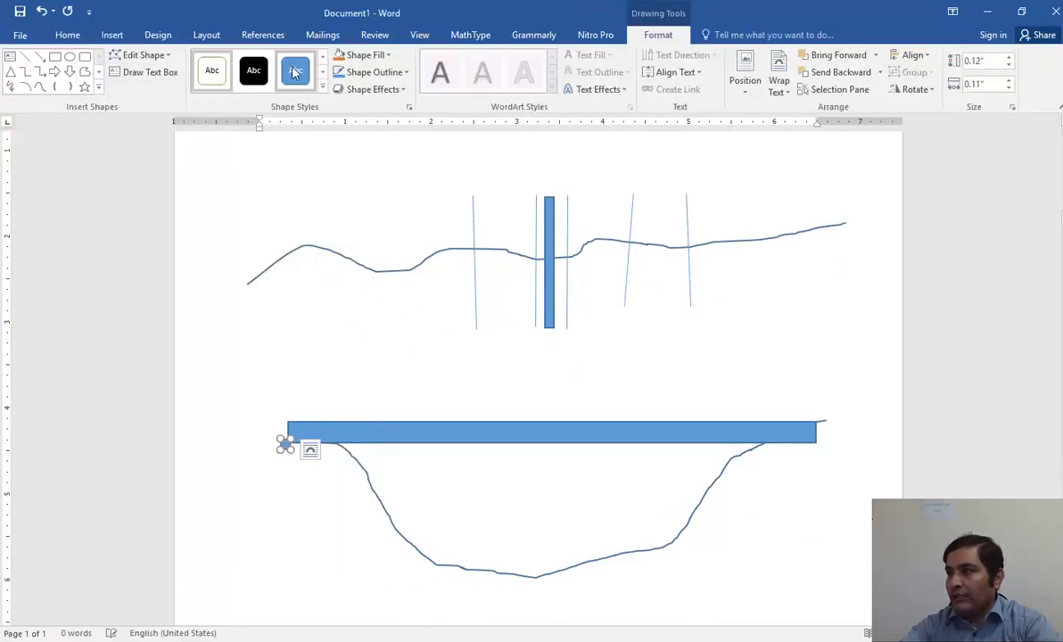
left_click(70, 56)
left_click_drag(291, 416, 280, 429)
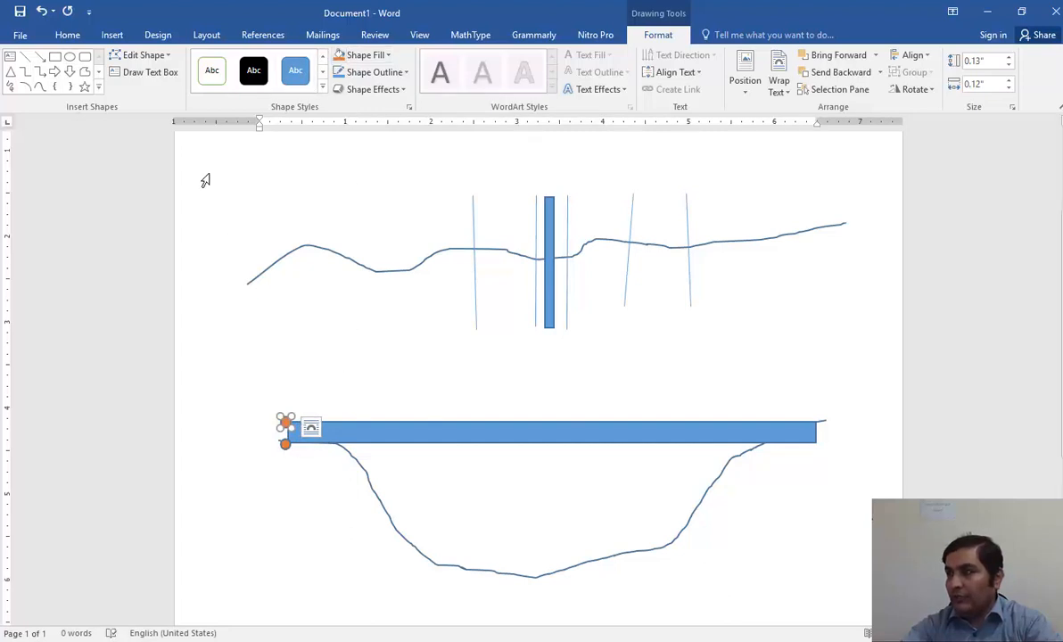
Draw two small orange circles, about 0.13" high and 0.1" wide, on the deck rectangle's lower-right and upper-right corners
left_click(70, 55)
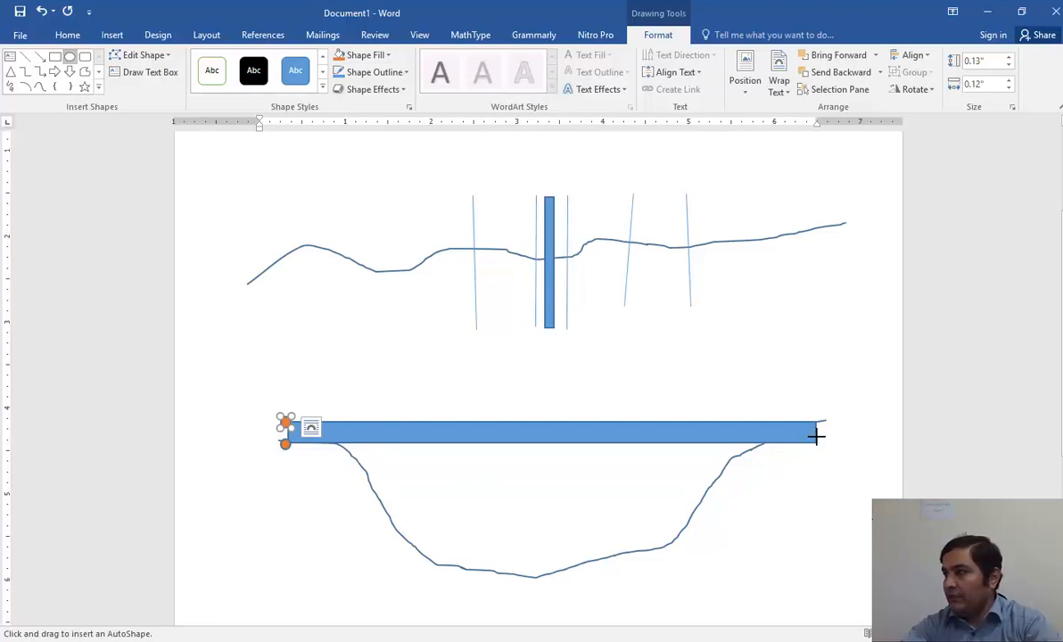
left_click_drag(819, 438, 809, 448)
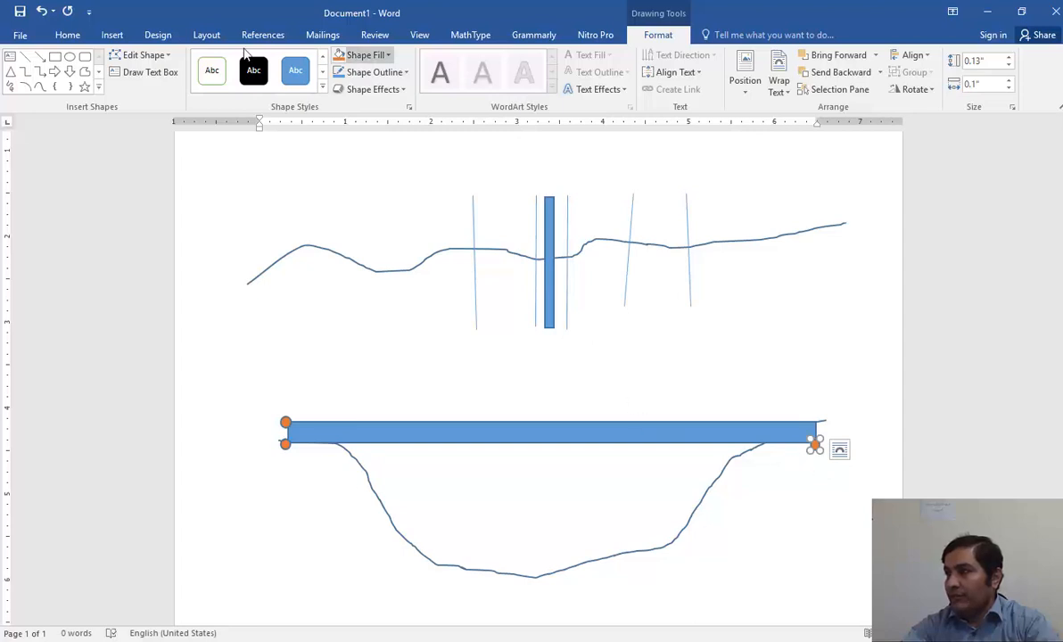
left_click(69, 56)
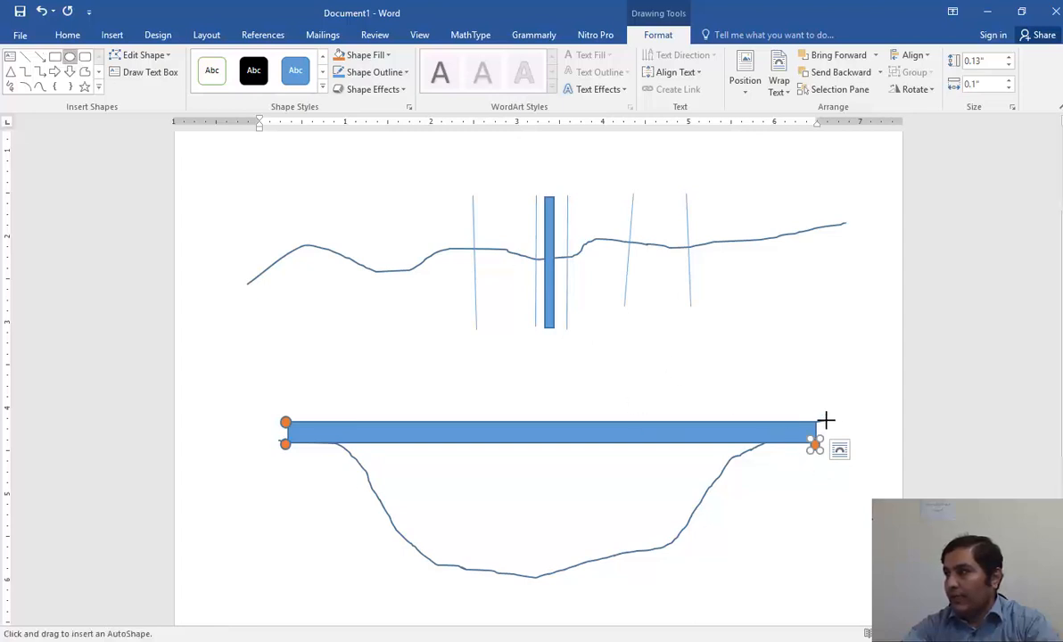
left_click_drag(817, 419, 814, 425)
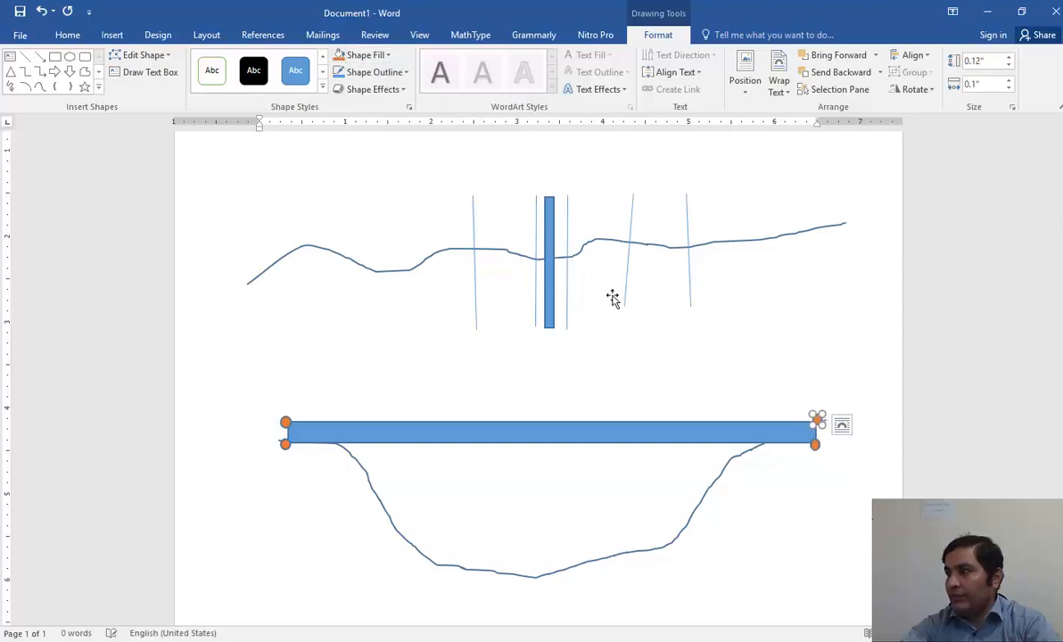
left_click(823, 494)
Draw a horizontal double-headed arrow about 6.17" long just above the deck rectangle, spanning its full length
scroll(816, 456, "down", 3)
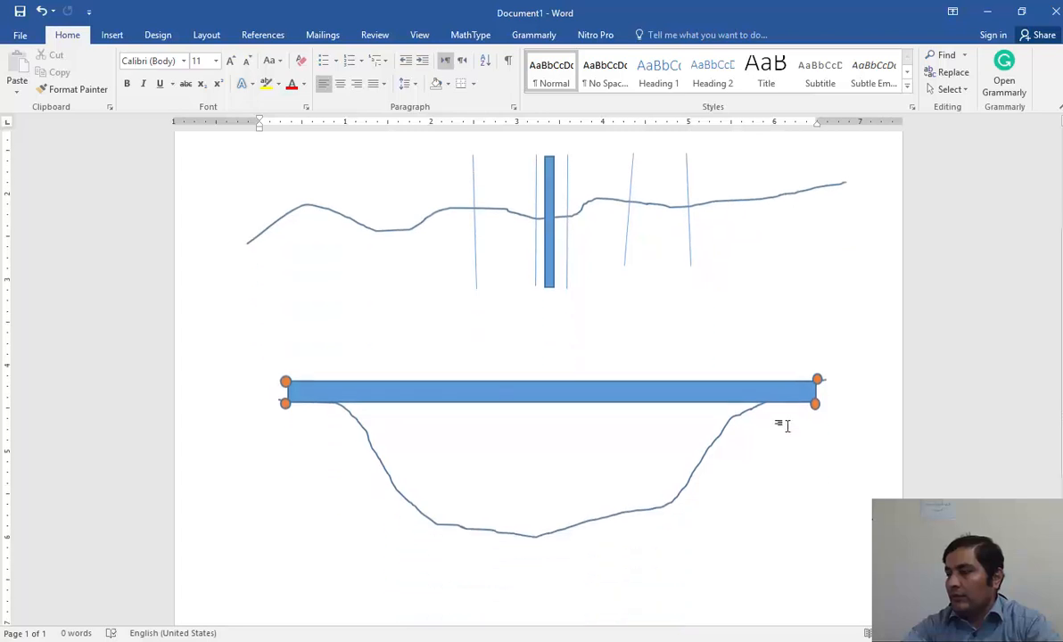
left_click(112, 35)
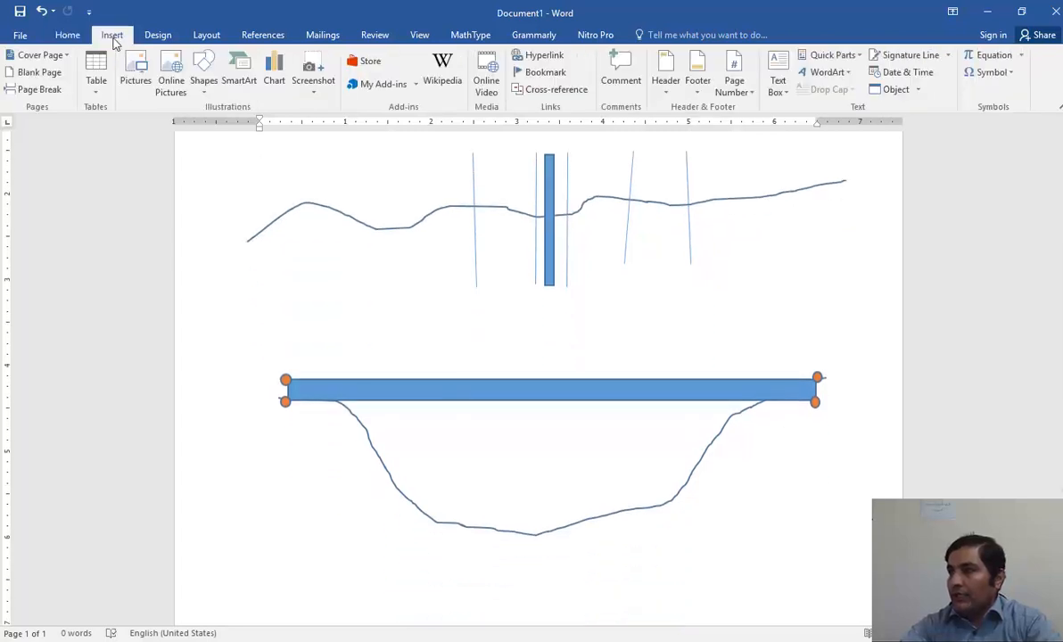
left_click(203, 84)
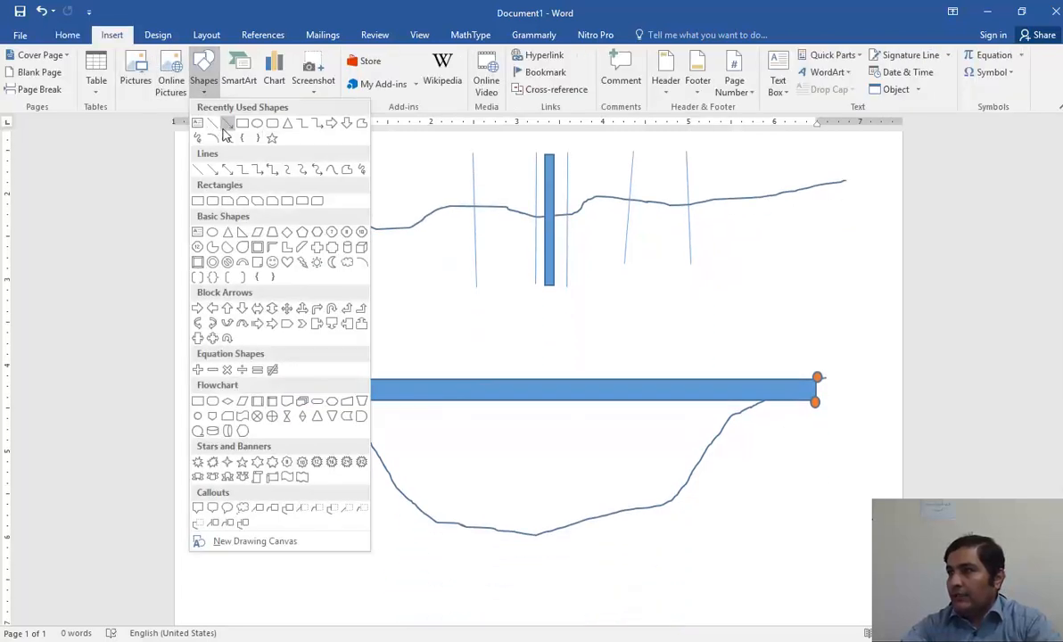
left_click(227, 170)
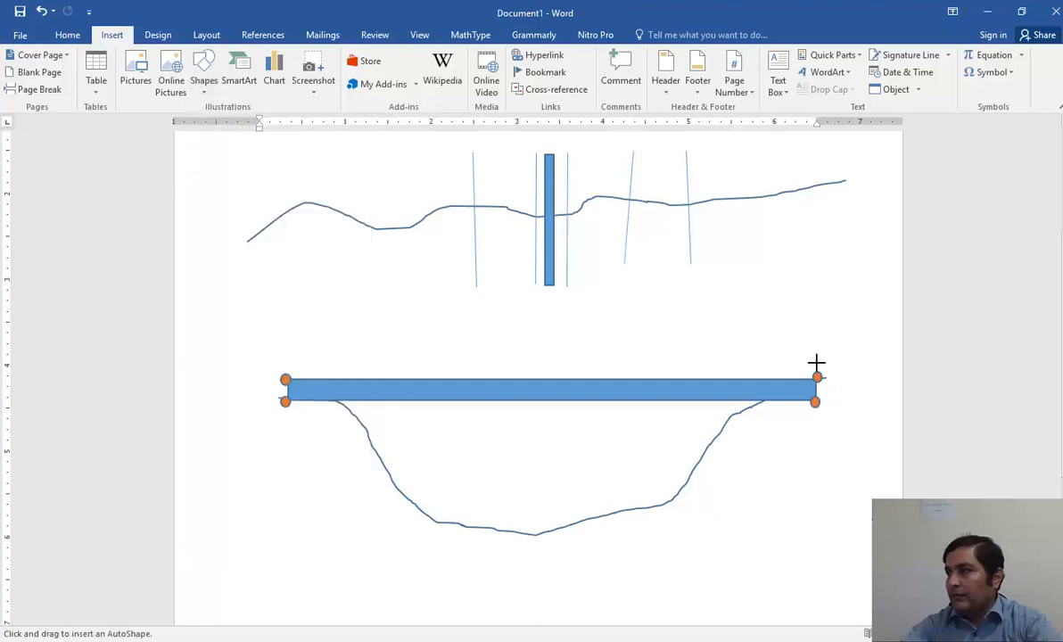
left_click_drag(814, 361, 286, 356)
left_click(804, 472)
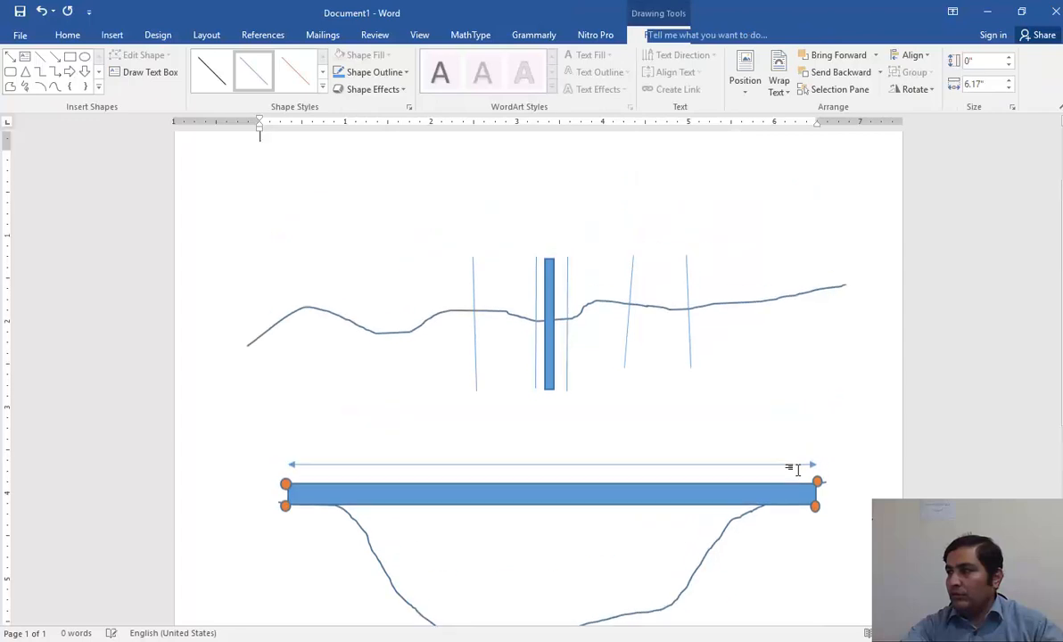
Examine the deck rectangle's corner circles and the double-headed arrow above it in the channel section sketch
scroll(795, 462, "down", 2)
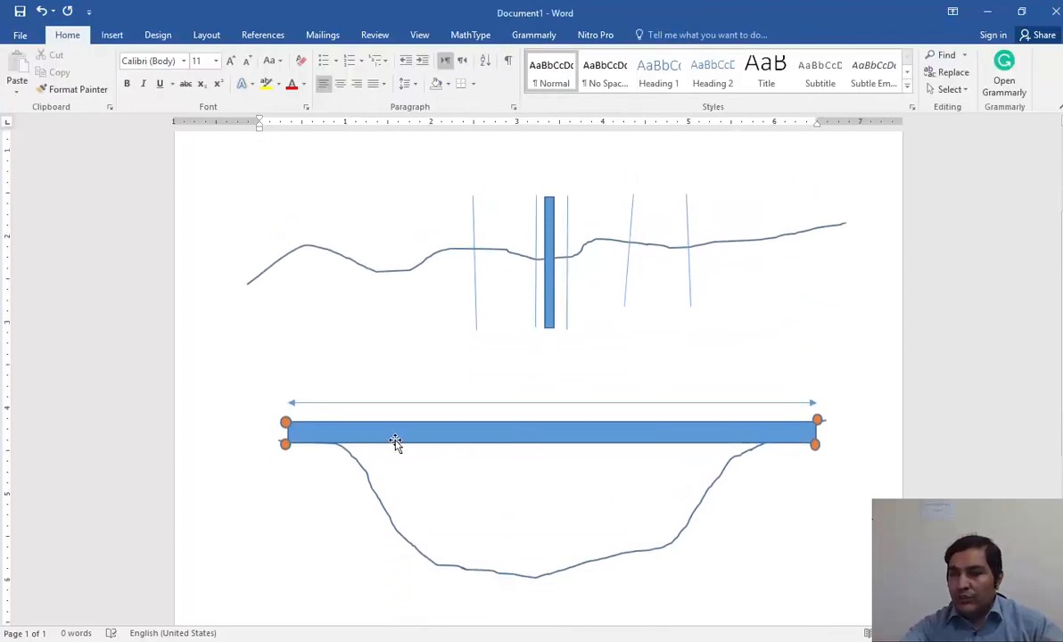
left_click(285, 444)
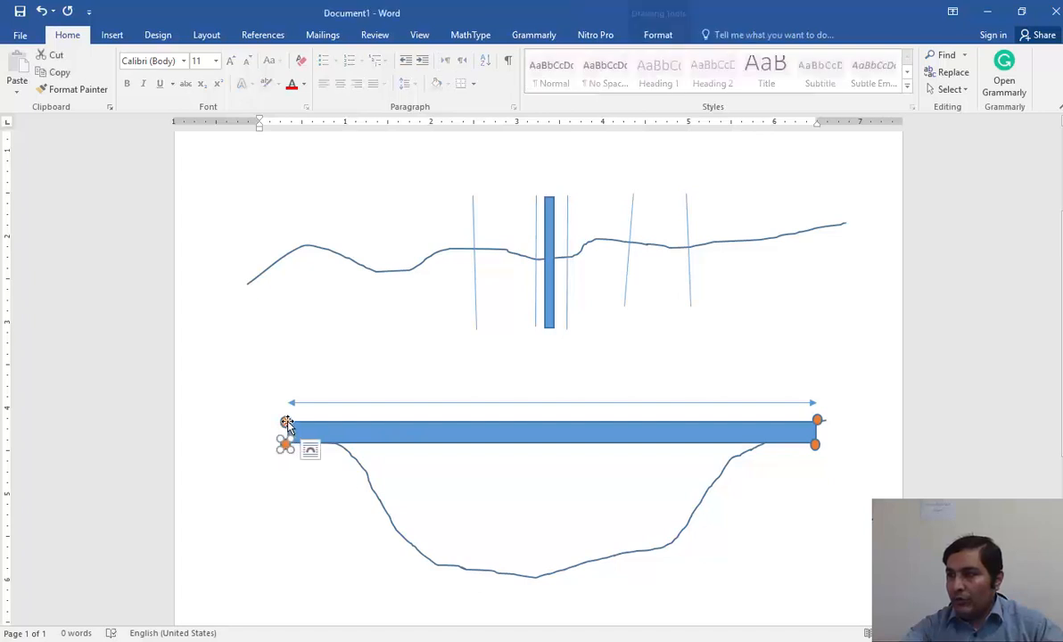
left_click(815, 446)
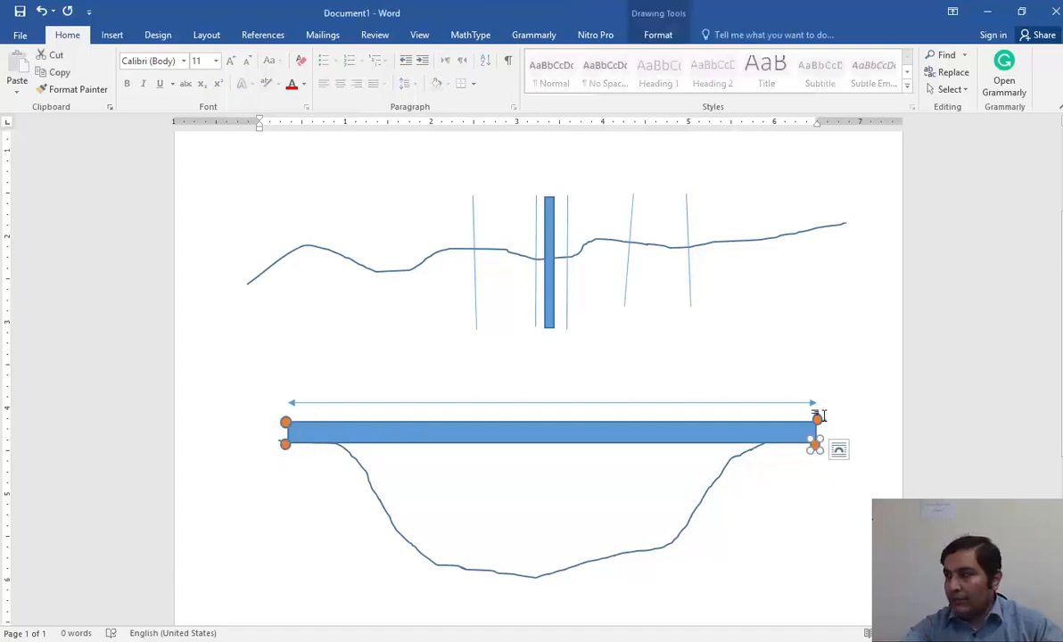
left_click(647, 406)
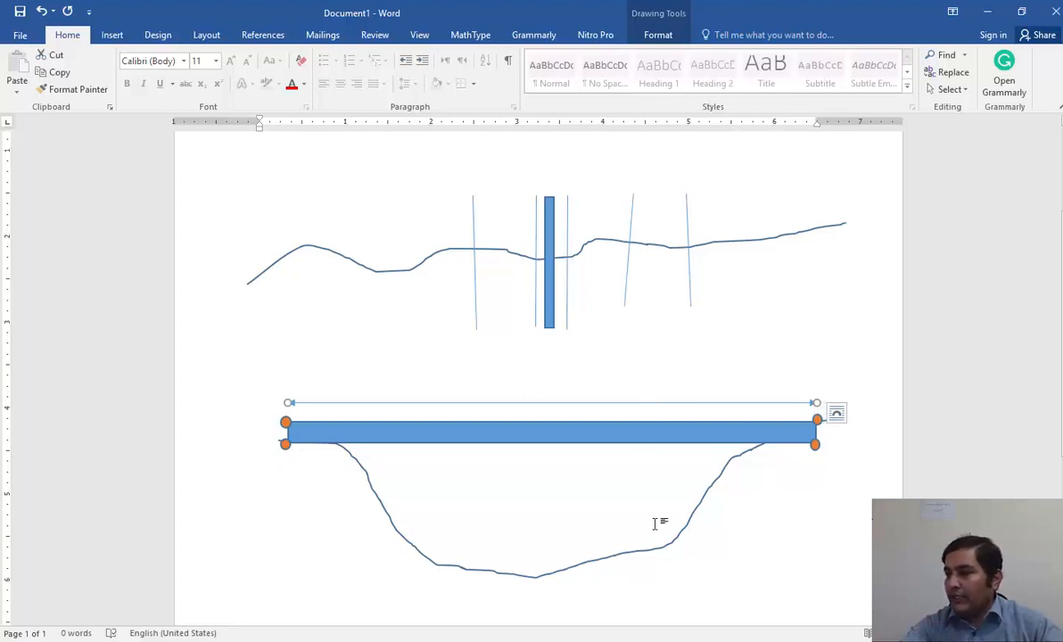
left_click(728, 517)
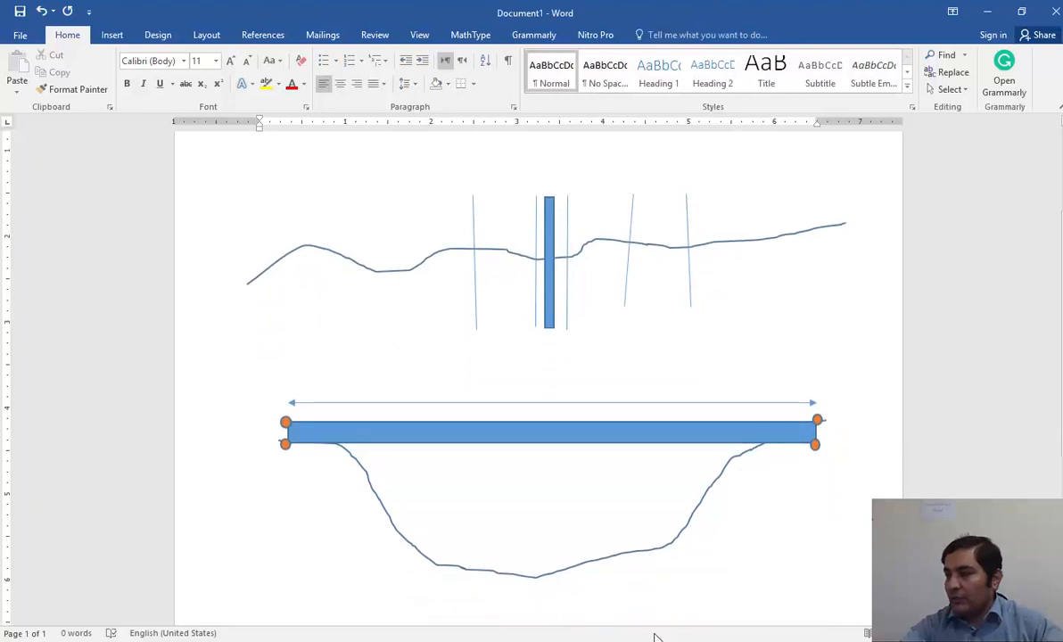
Space the two cross-section lines beside the bridge in the plan sketch farther from the bridge, one on each side
left_click(684, 639)
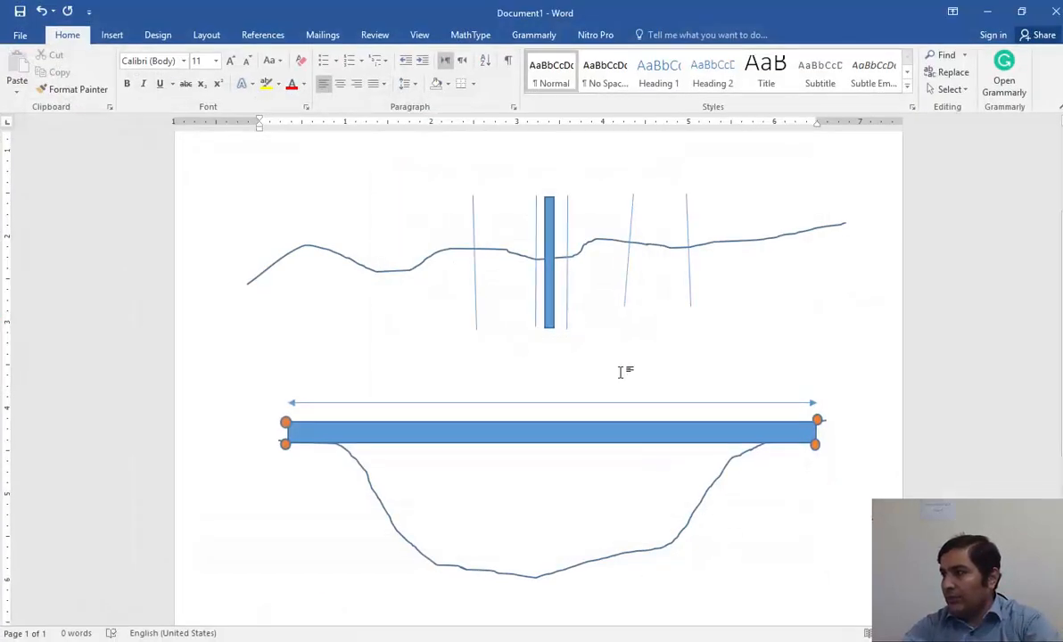
left_click_drag(521, 226, 584, 226)
left_click(621, 356)
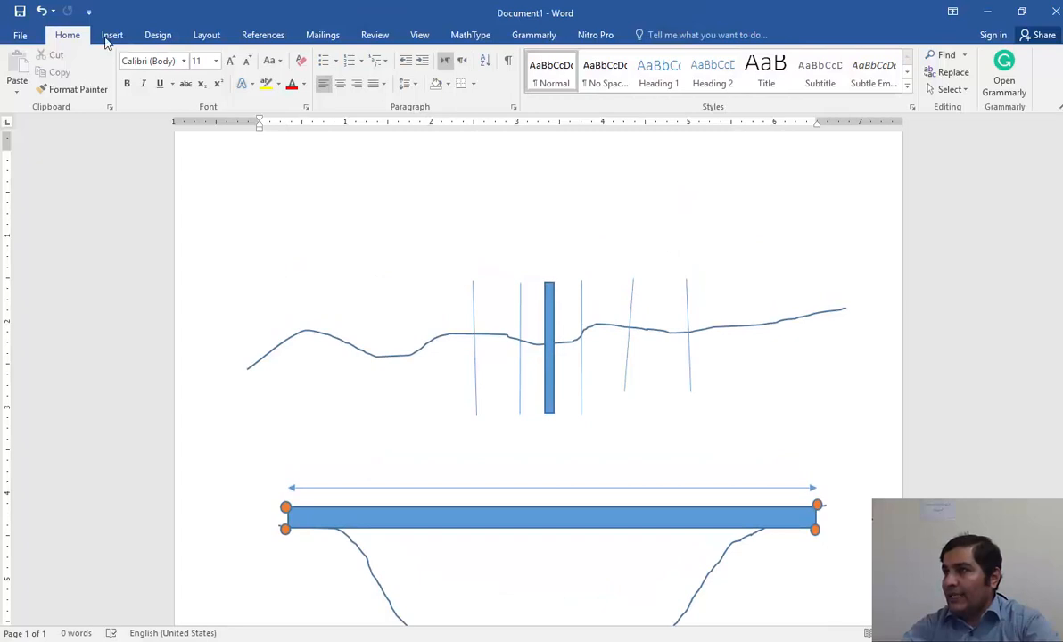
Draw a double-headed arrow about 0.28" long between the plan bridge rectangle and the cross-section line to its left
left_click(109, 38)
left_click(205, 85)
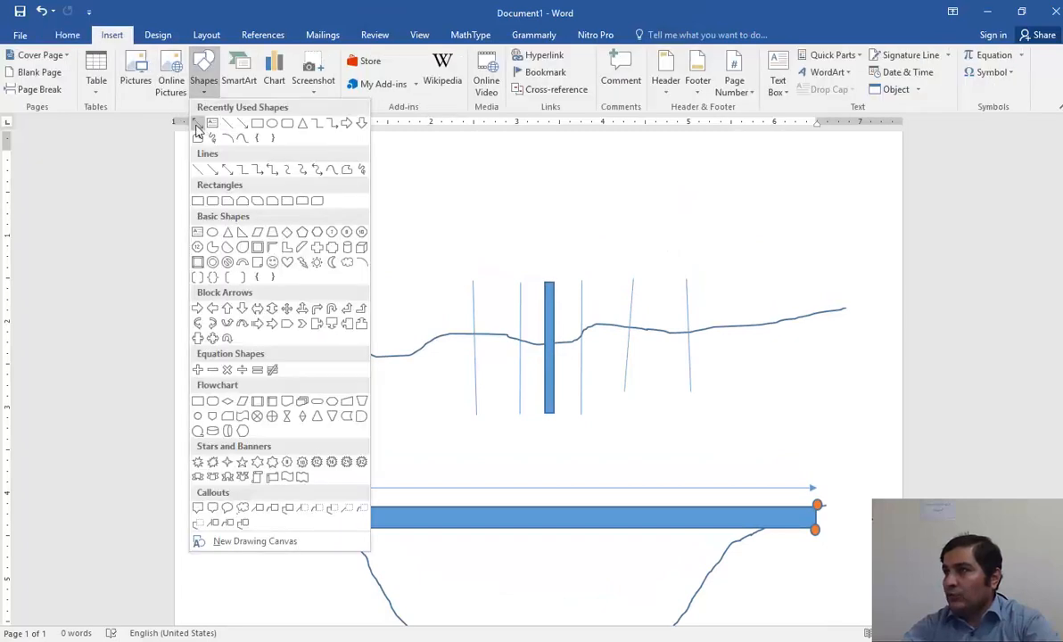
left_click(197, 125)
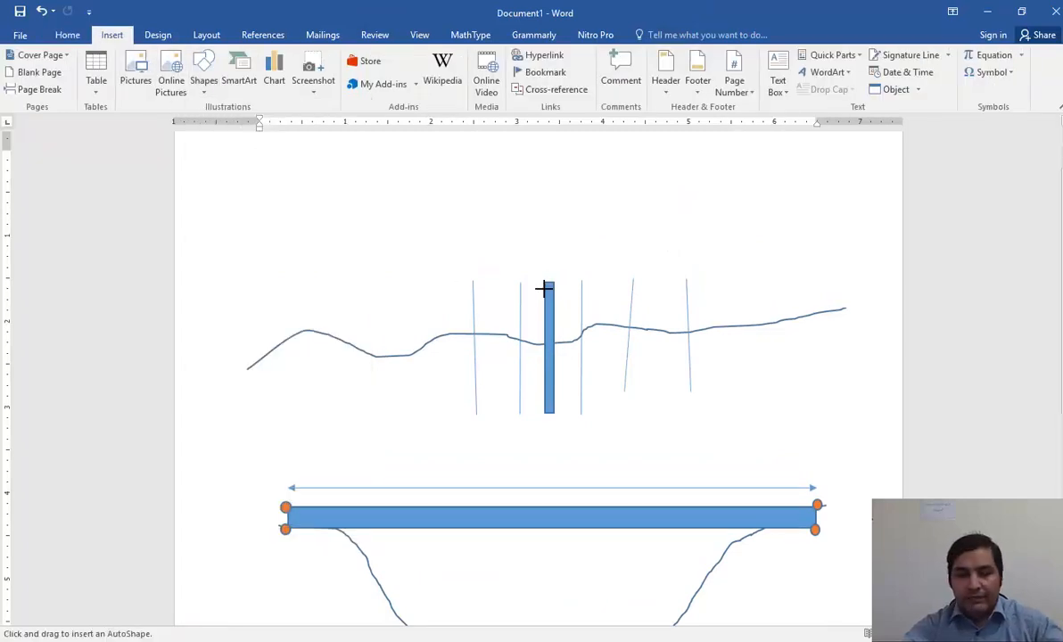
left_click_drag(544, 288, 521, 288)
left_click(618, 432)
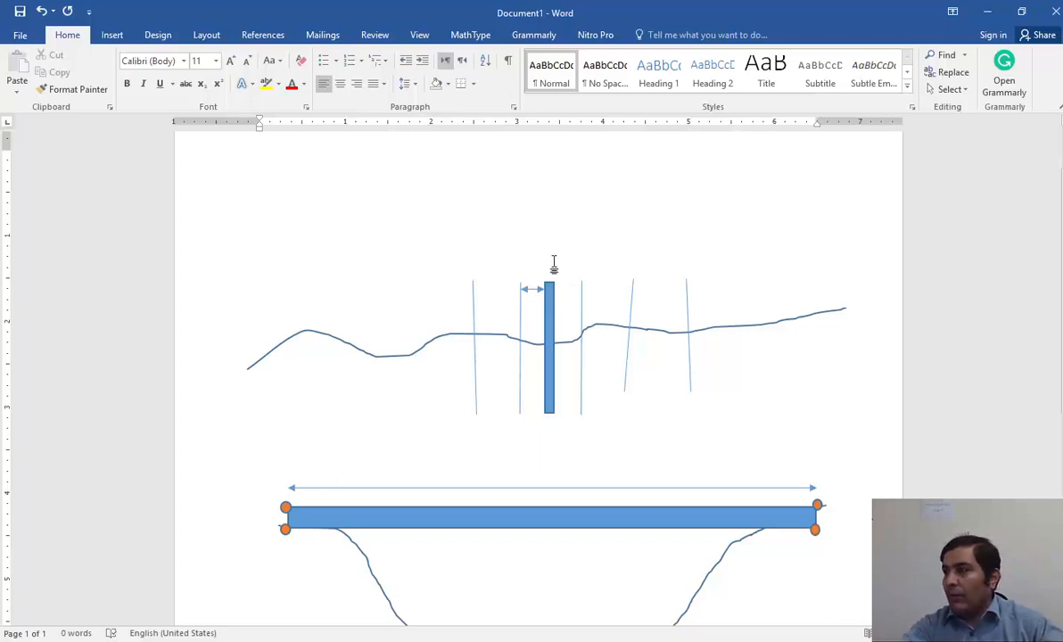
Widen the plan bridge rectangle toward the right and move the adjacent right-hand cross-section line farther away from it
scroll(700, 322, "up", 4, "ctrl")
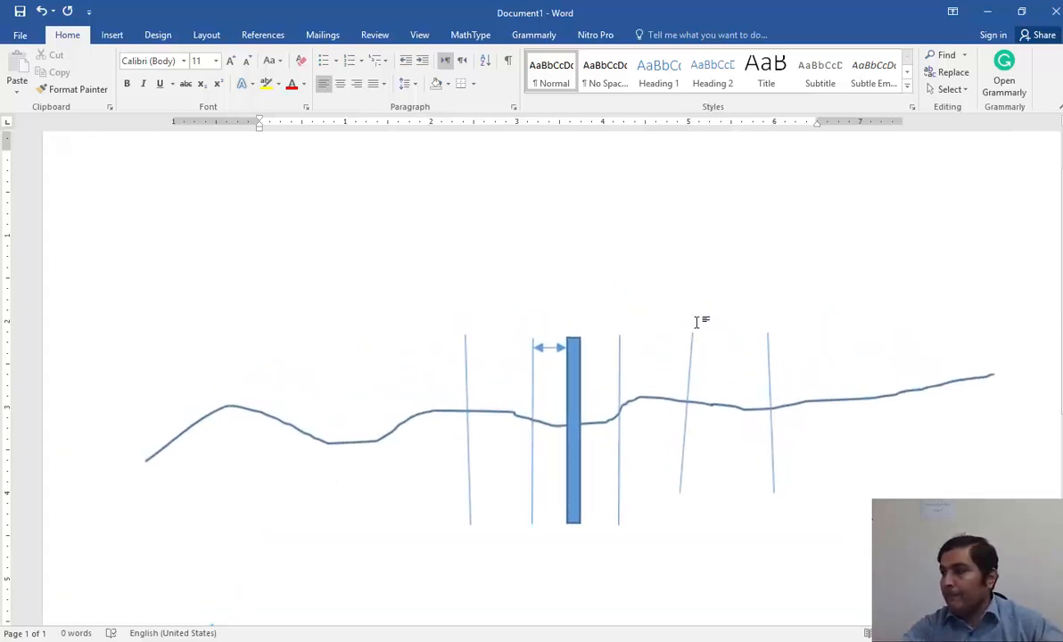
left_click(577, 397)
left_click_drag(578, 429, 594, 429)
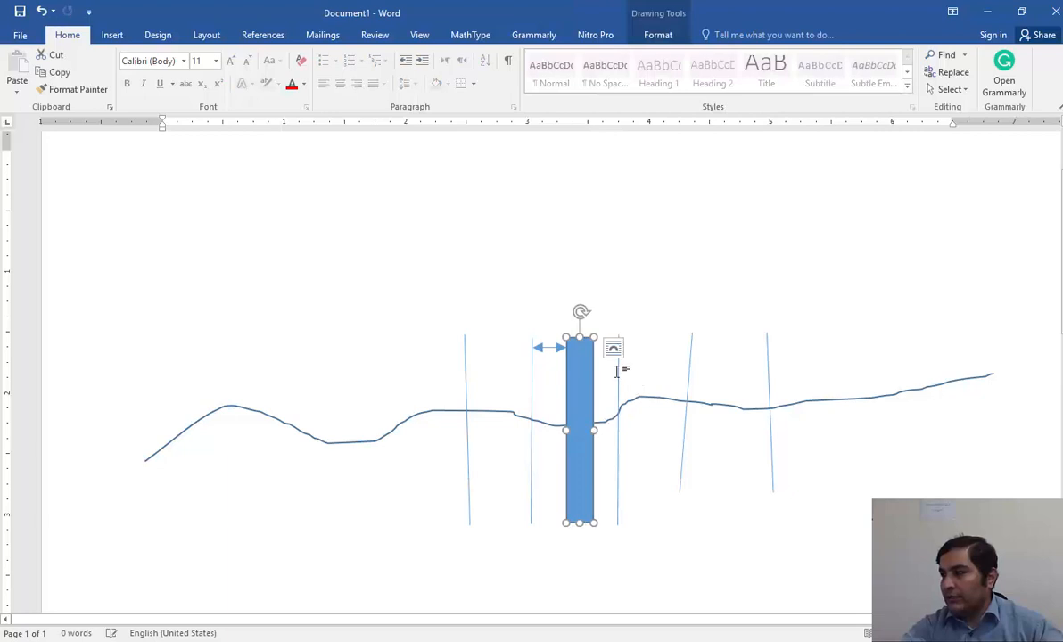
left_click_drag(620, 374, 629, 361)
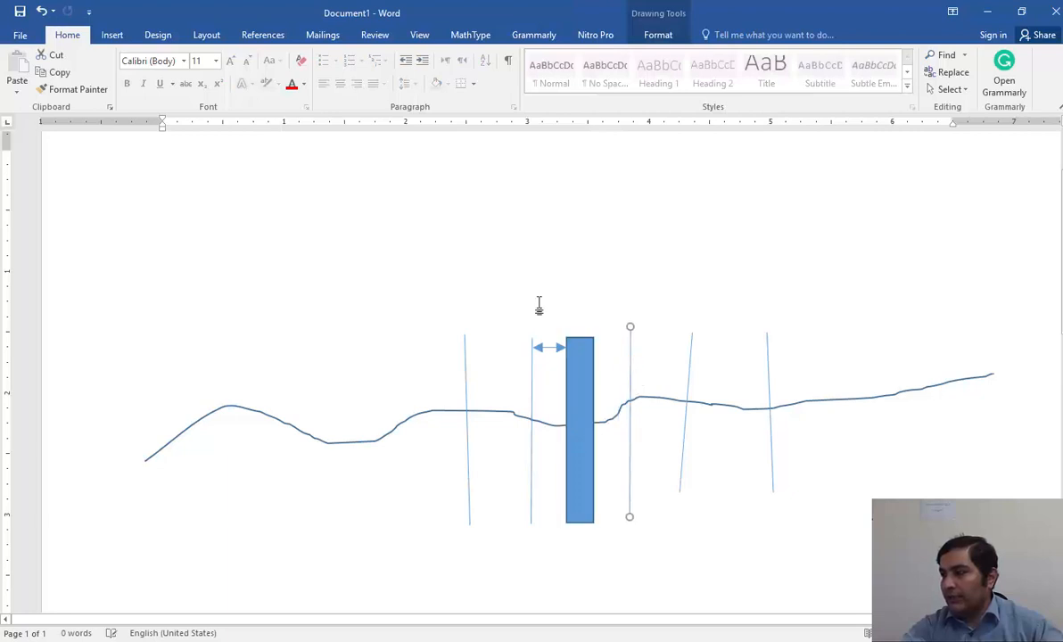
Draw double-headed arrows about 0.25" across the plan bridge's width and about 0.29" from its right edge to the adjacent cross-section line
double_click(546, 349)
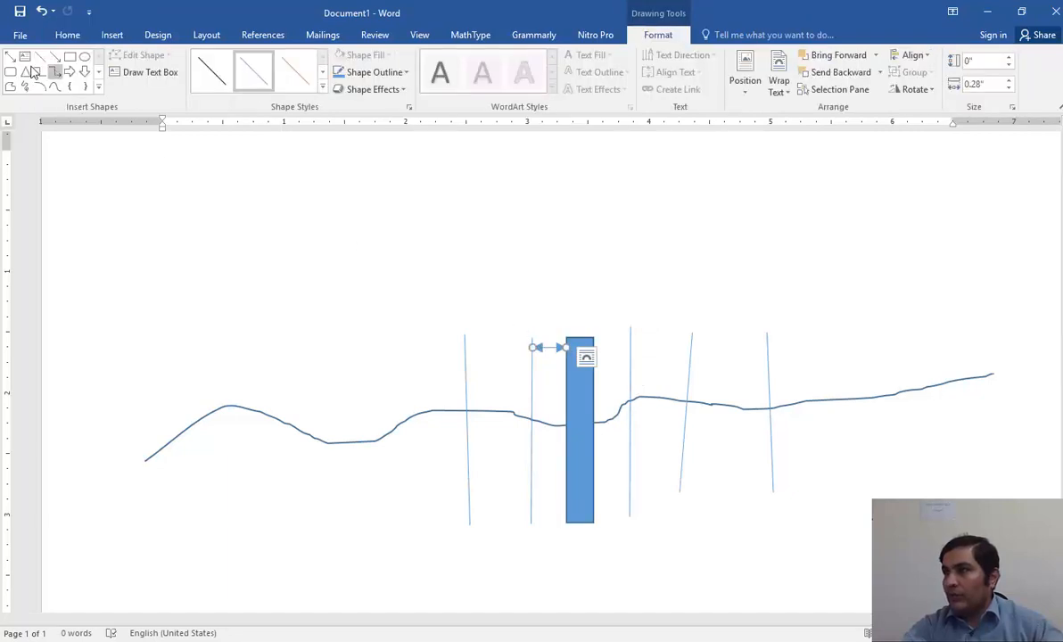
left_click(10, 56)
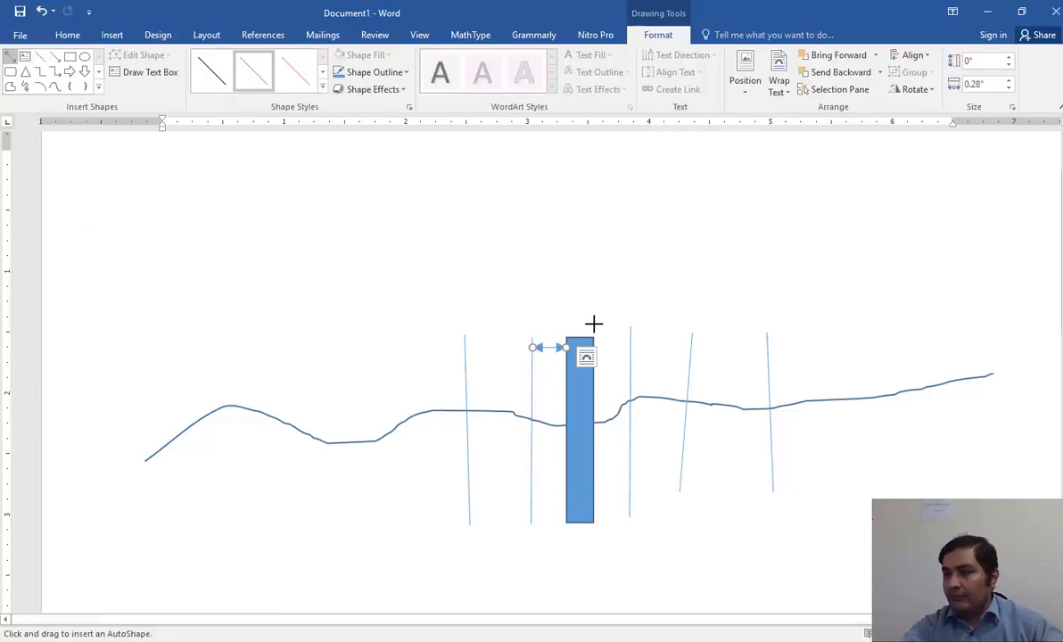
left_click_drag(593, 323, 564, 324)
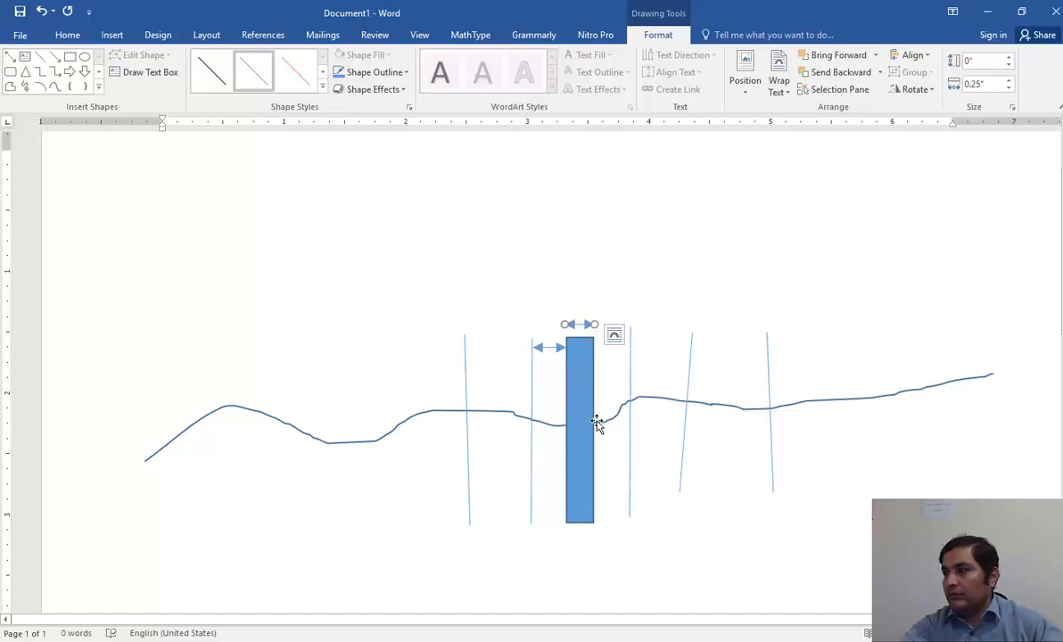
left_click(10, 56)
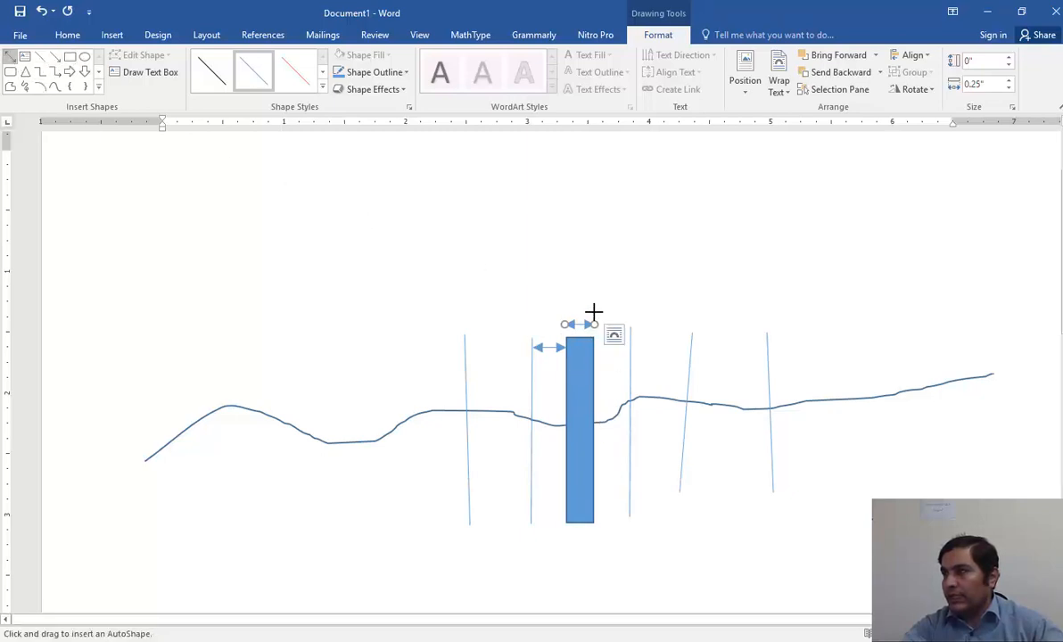
left_click_drag(593, 312, 618, 313)
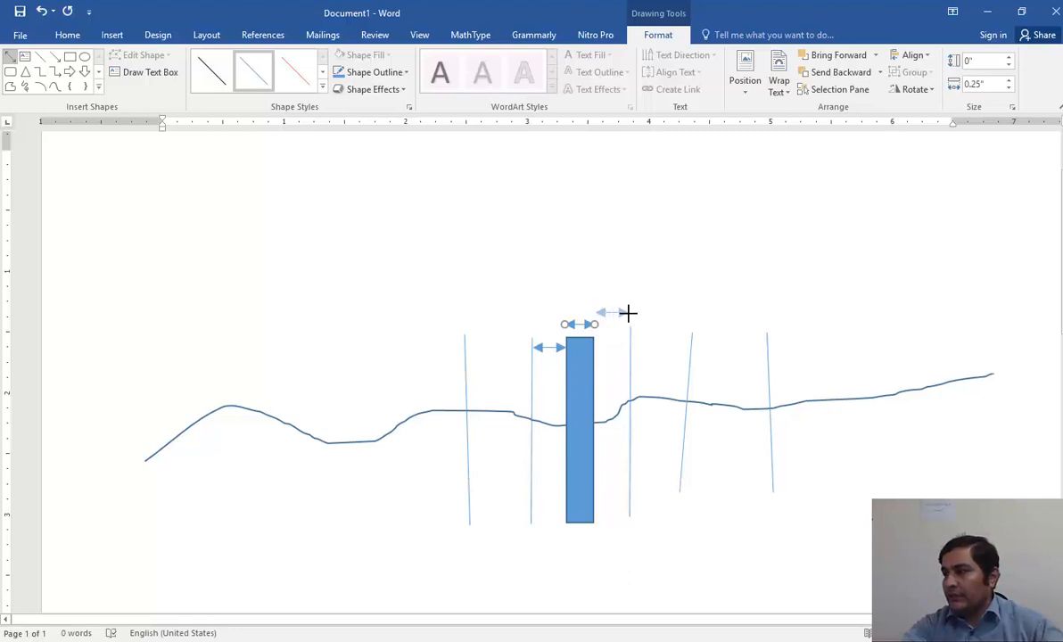
left_click_drag(628, 313, 630, 311)
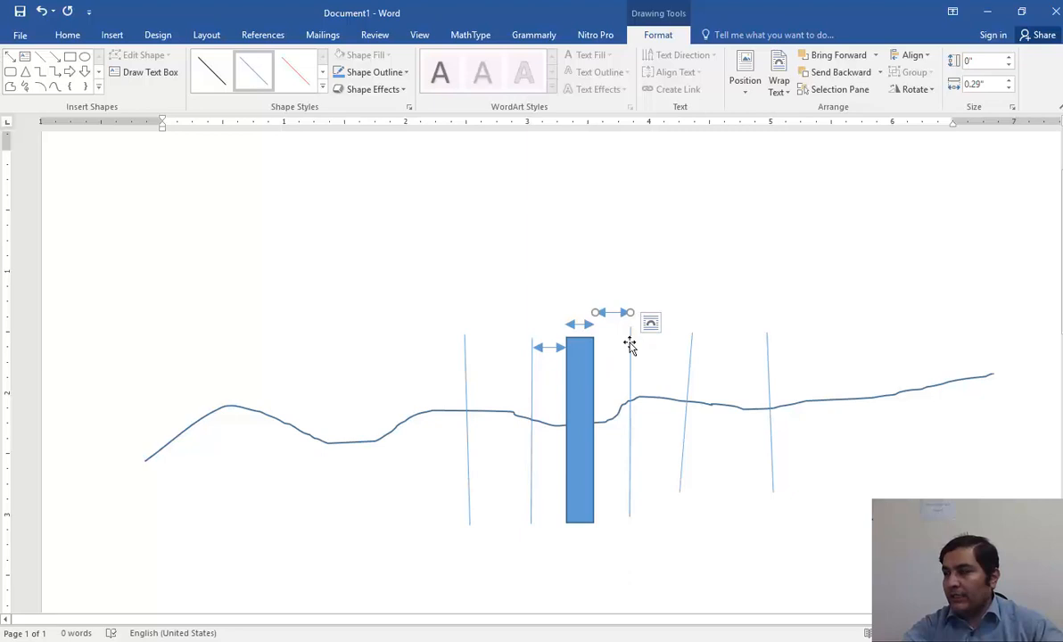
left_click(630, 346)
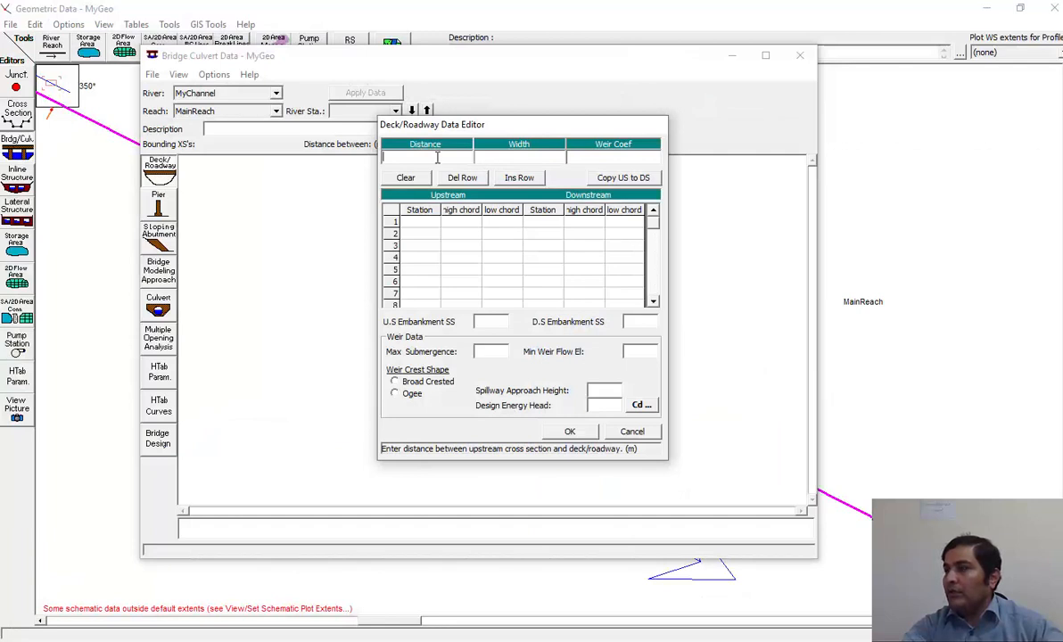
Inspect the Distance and Width inputs in the Deck/Roadway Data Editor, and cancel the editor without entering data
left_click(521, 158)
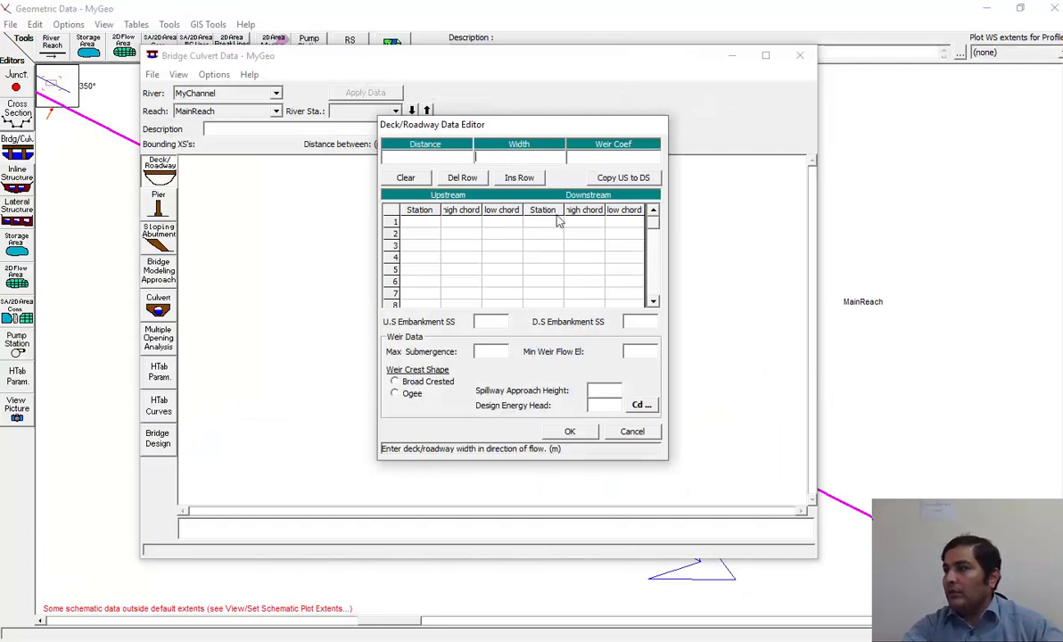
left_click(438, 157)
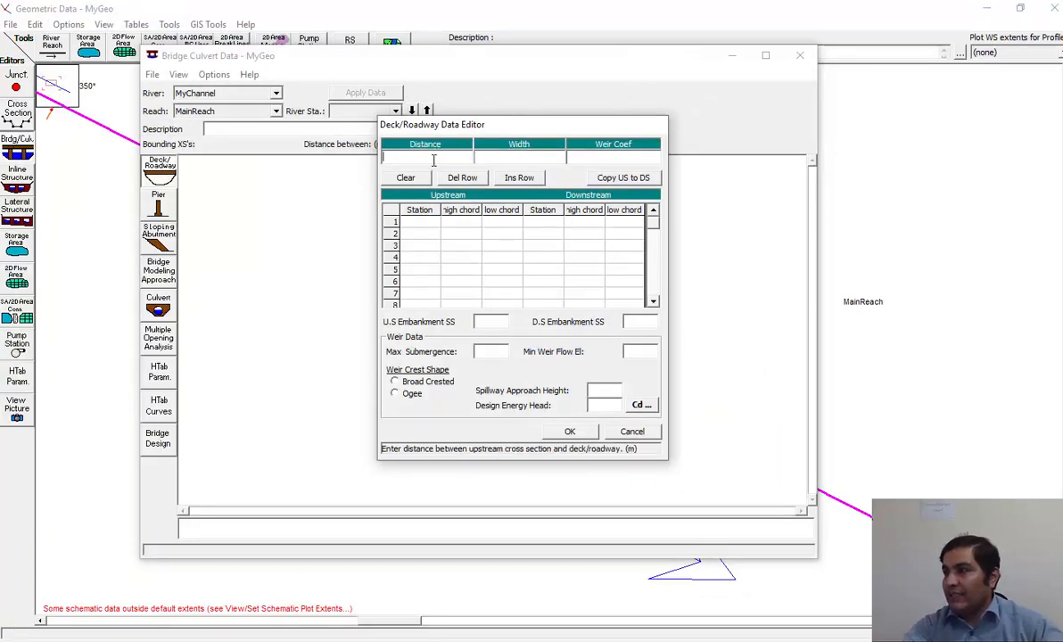
left_click(632, 431)
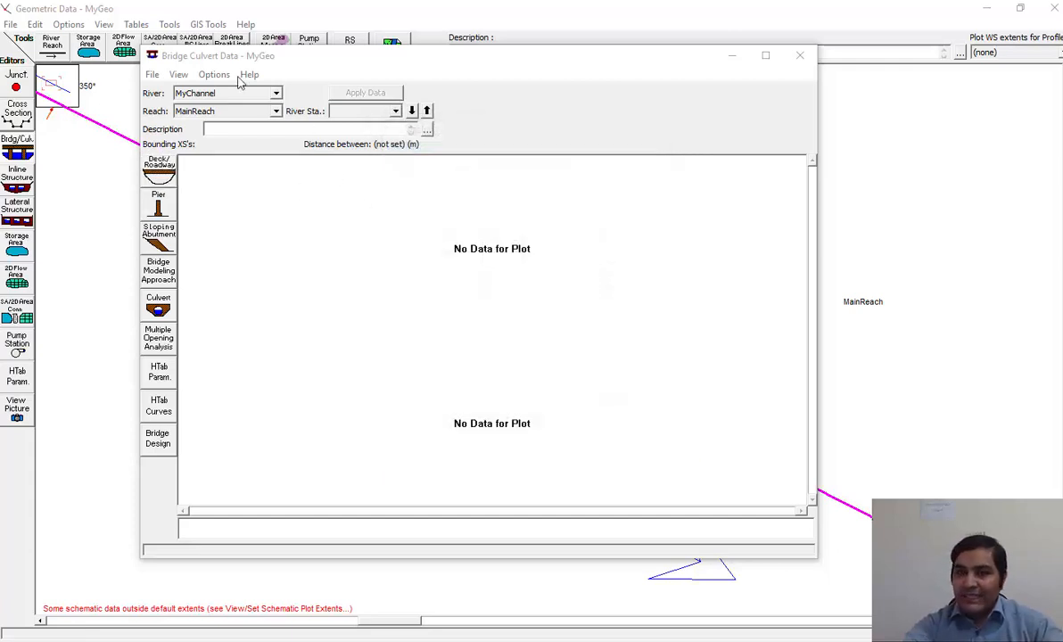
left_click(300, 59)
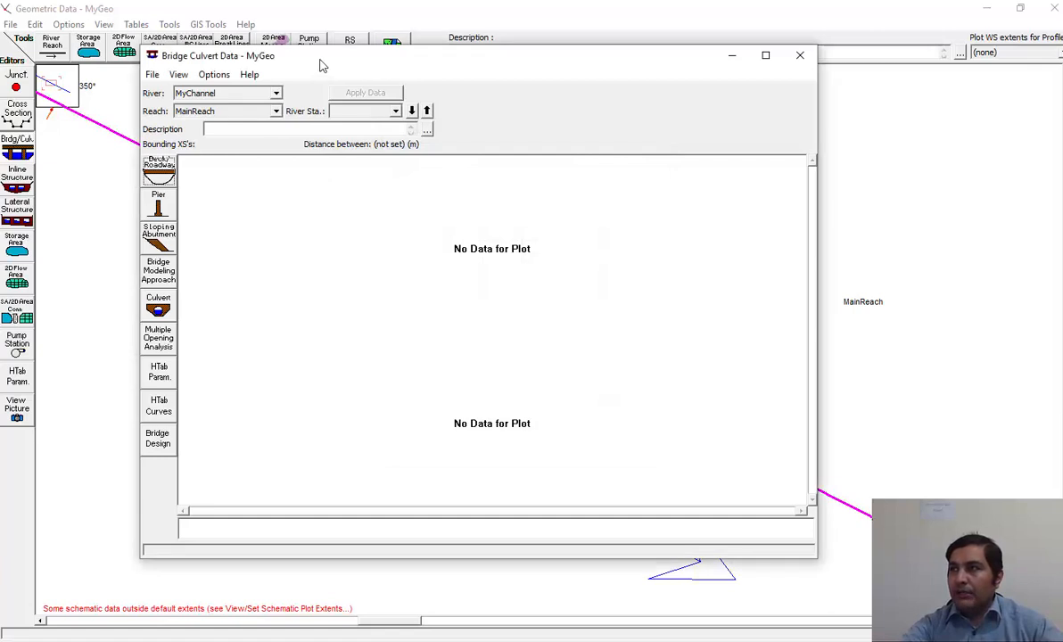
left_click(214, 75)
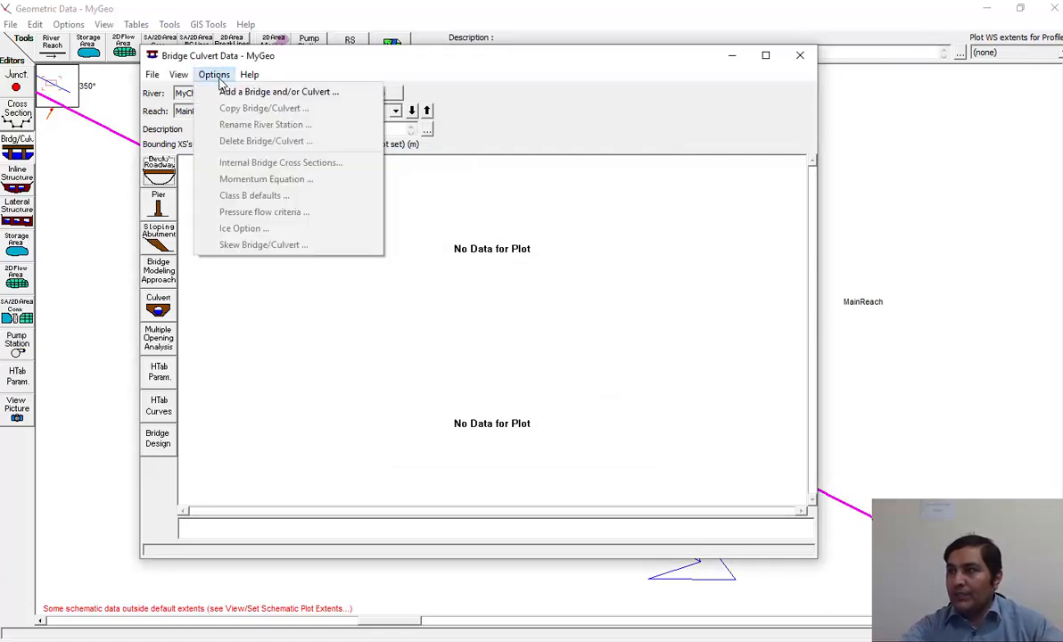
left_click(297, 93)
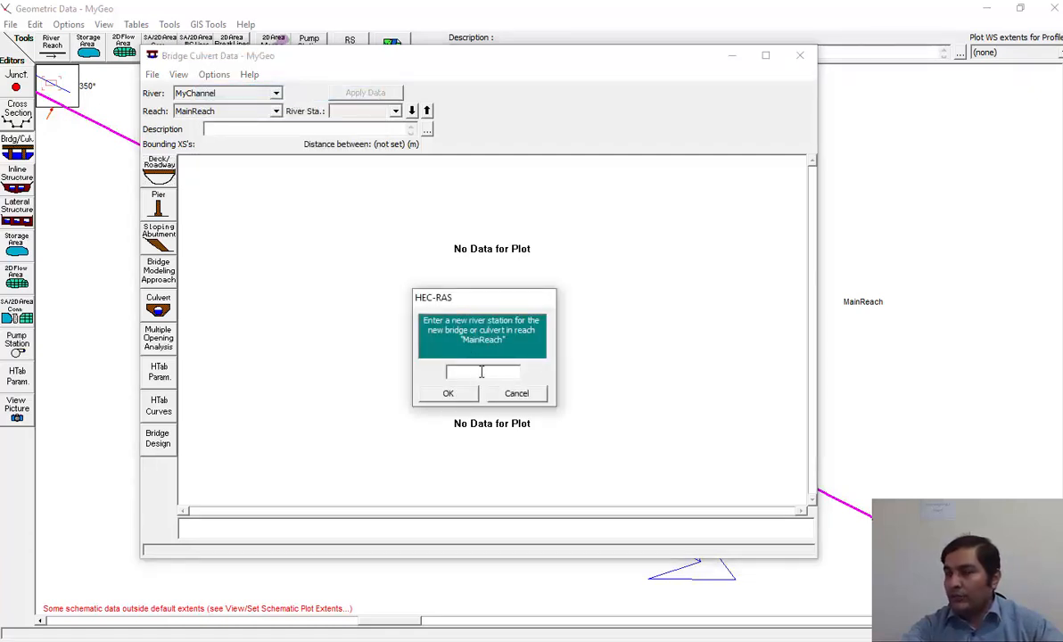
left_click(516, 393)
left_click_drag(672, 61, 590, 431)
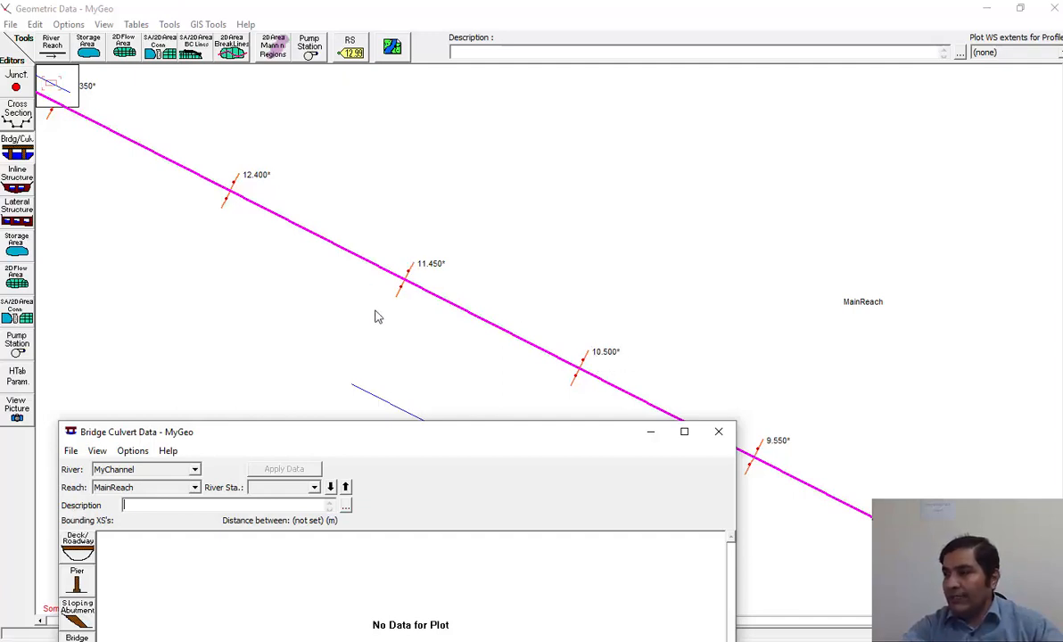
left_click_drag(450, 448, 503, 143)
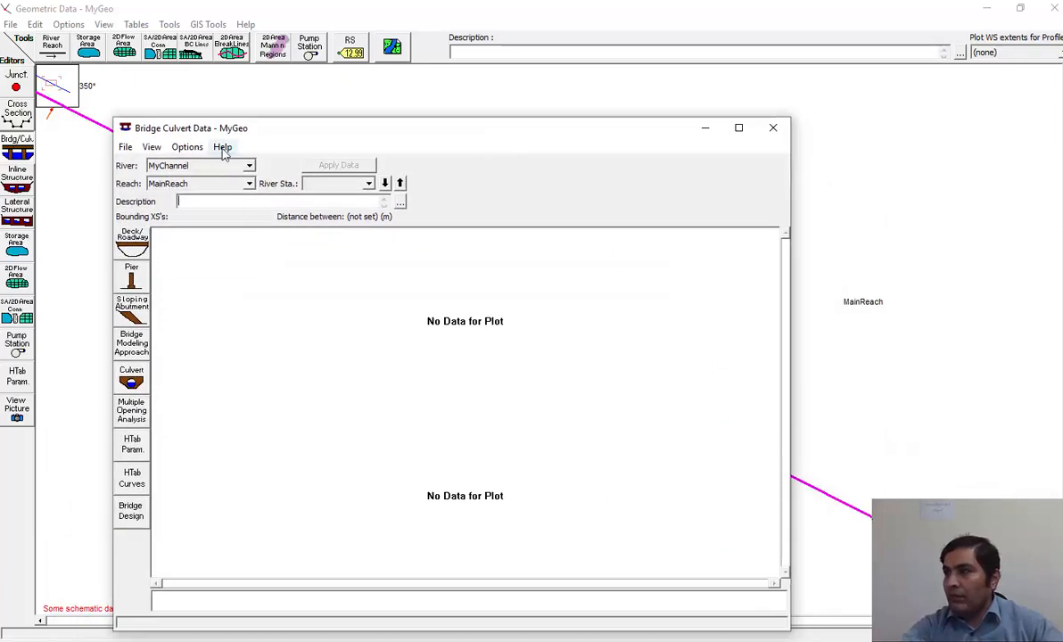
left_click(188, 146)
left_click(200, 165)
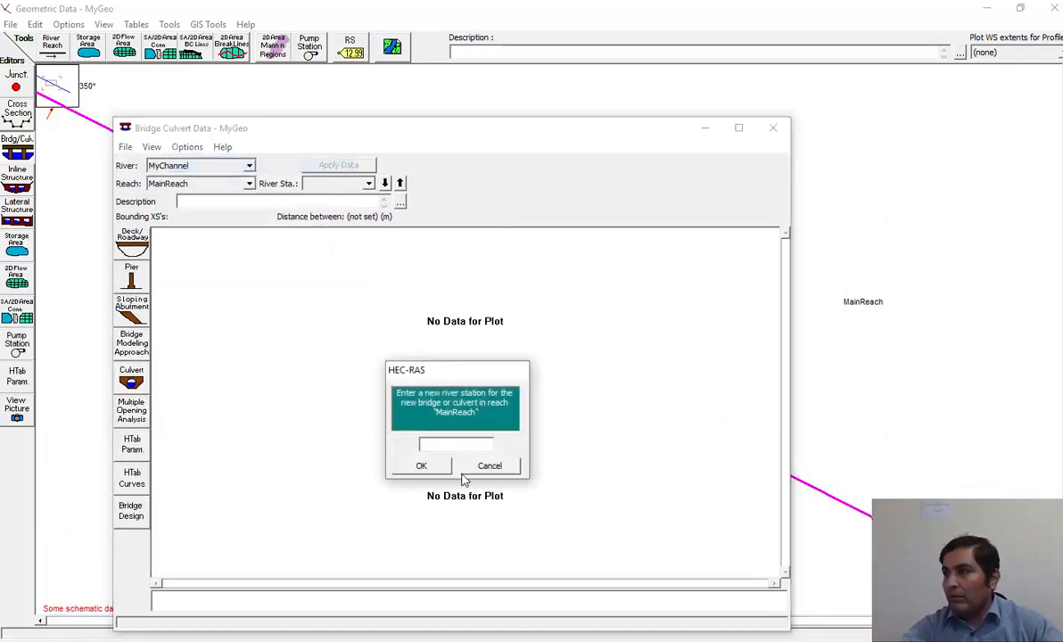
key("Escape")
Add a new bridge at river station 11 in the MainReach of MyChannel
left_click_drag(603, 130, 623, 171)
left_click(205, 184)
left_click(219, 202)
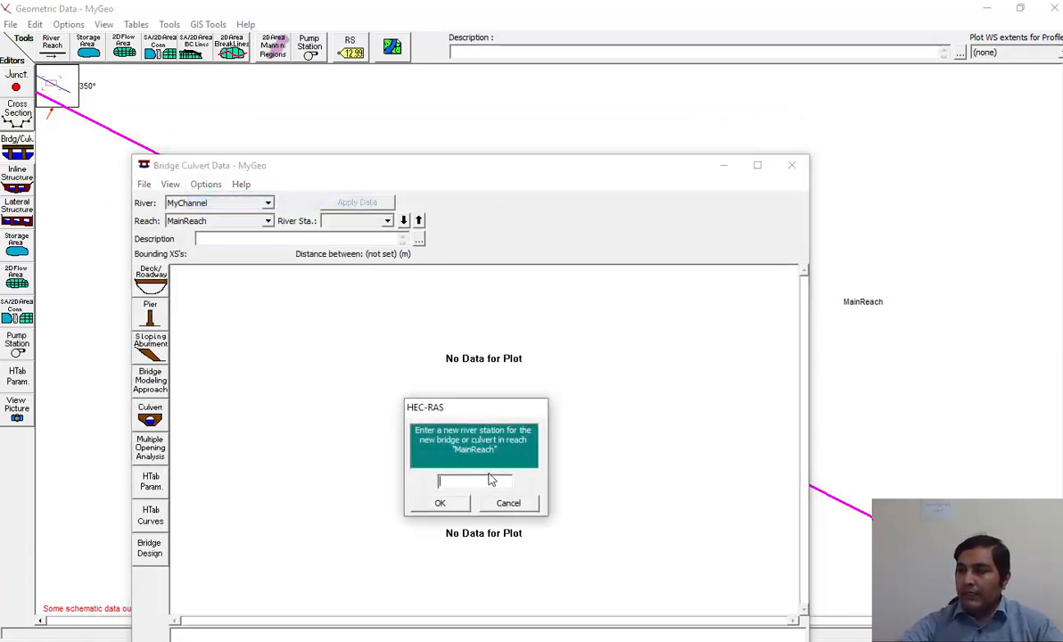
type("11")
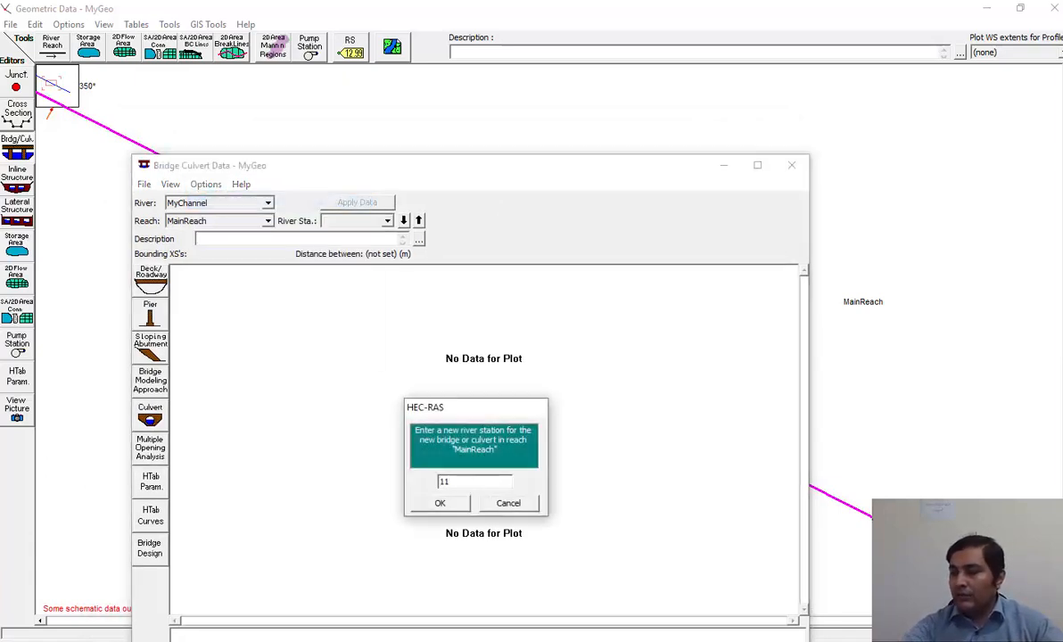
left_click(451, 505)
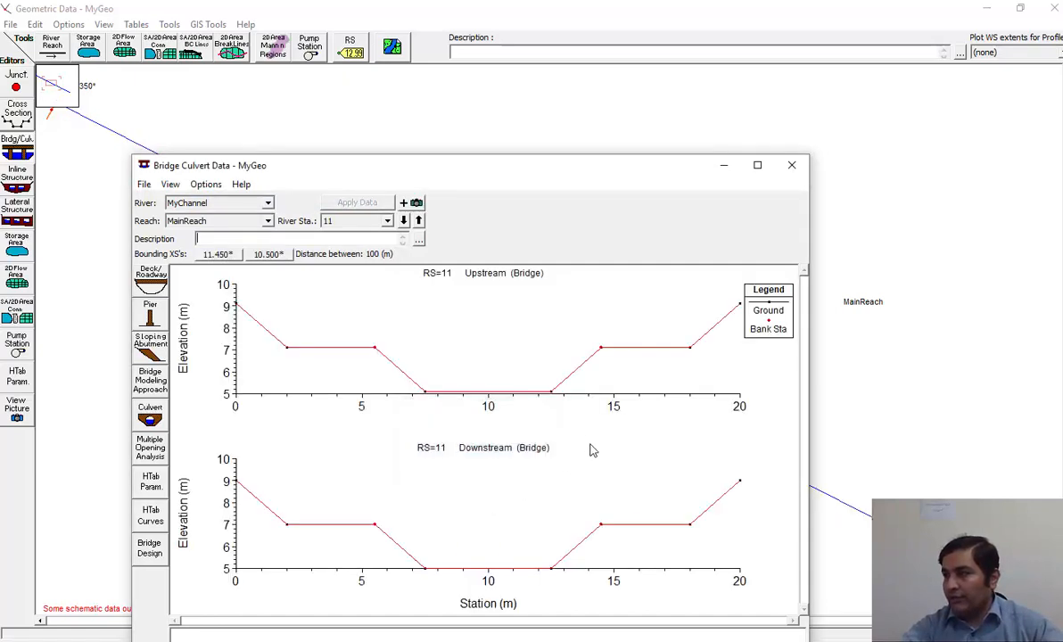
Review the blank deck/roadway data form for the bridge at river station 11, and close it without entering data
left_click_drag(541, 170, 570, 103)
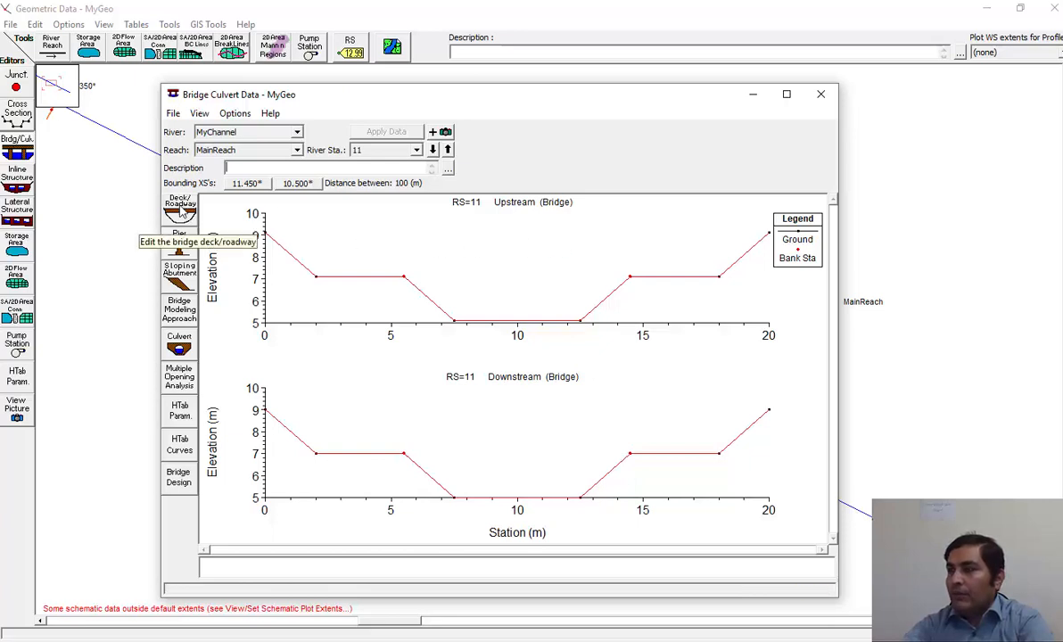
left_click(181, 214)
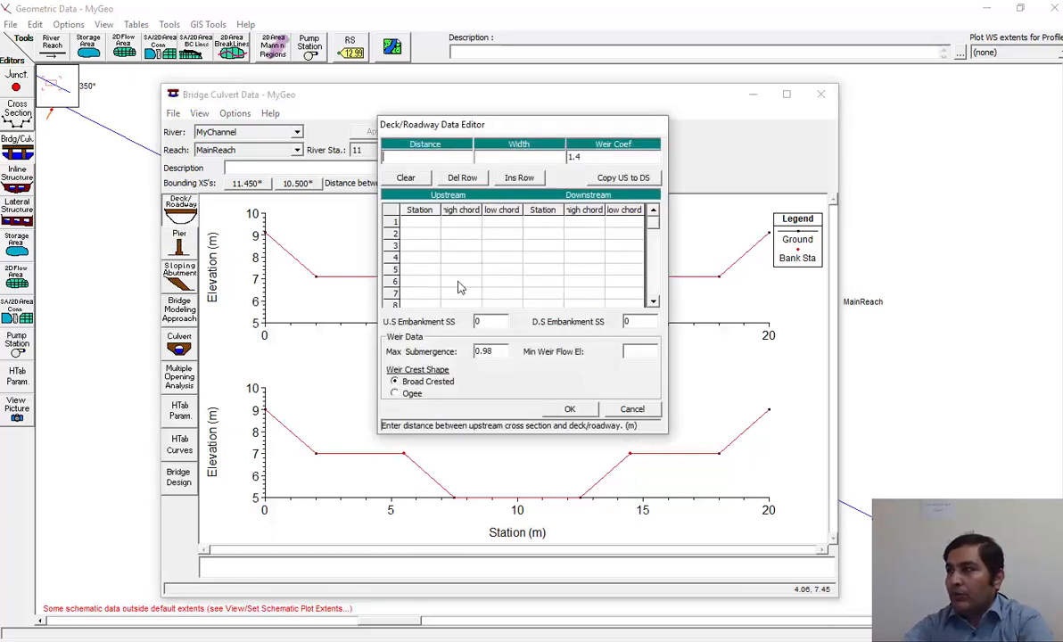
left_click(632, 410)
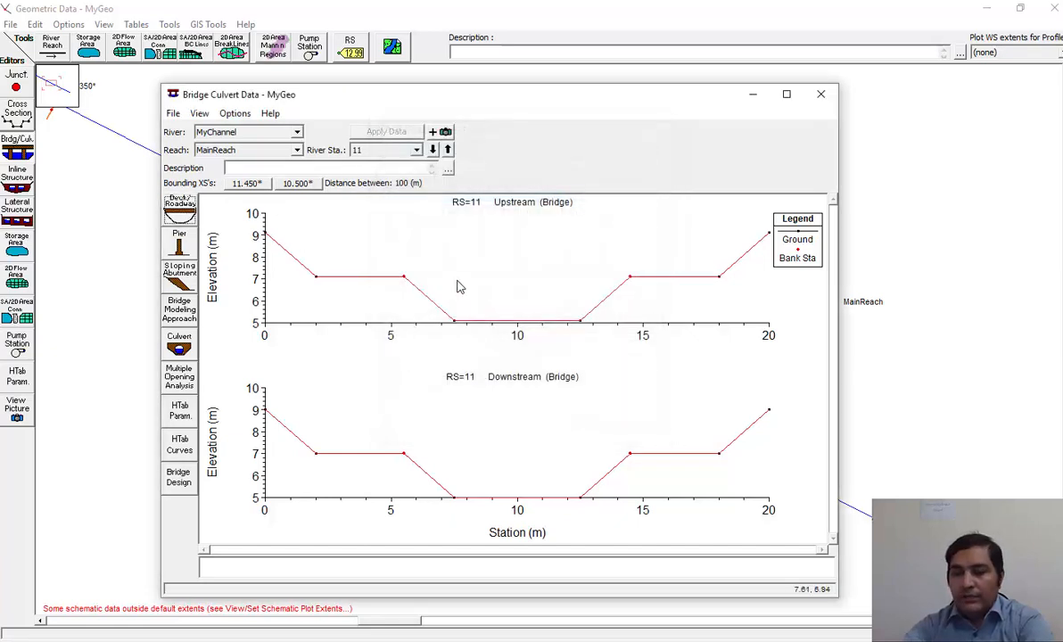